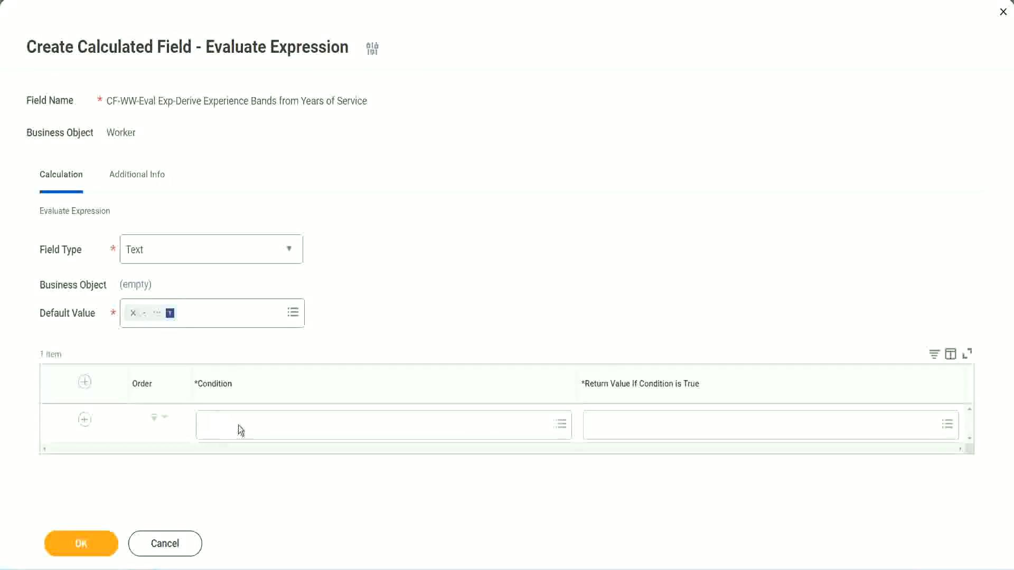
Step: Switch to the Notepad++ notes and copy the Field 1 name, "CF-WW-TF-Length of Service between 0 and 7 years"
click(239, 425)
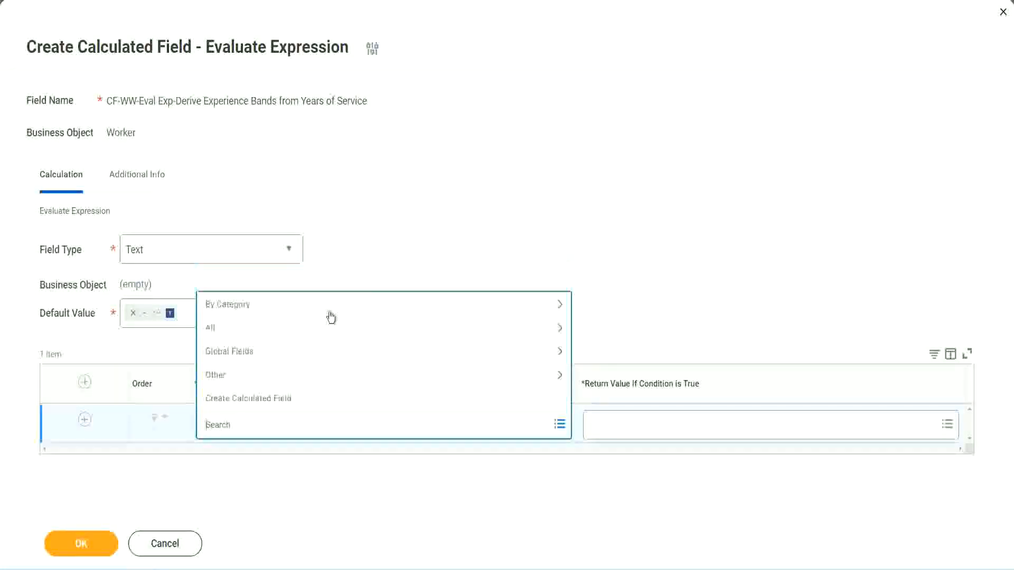
click(387, 235)
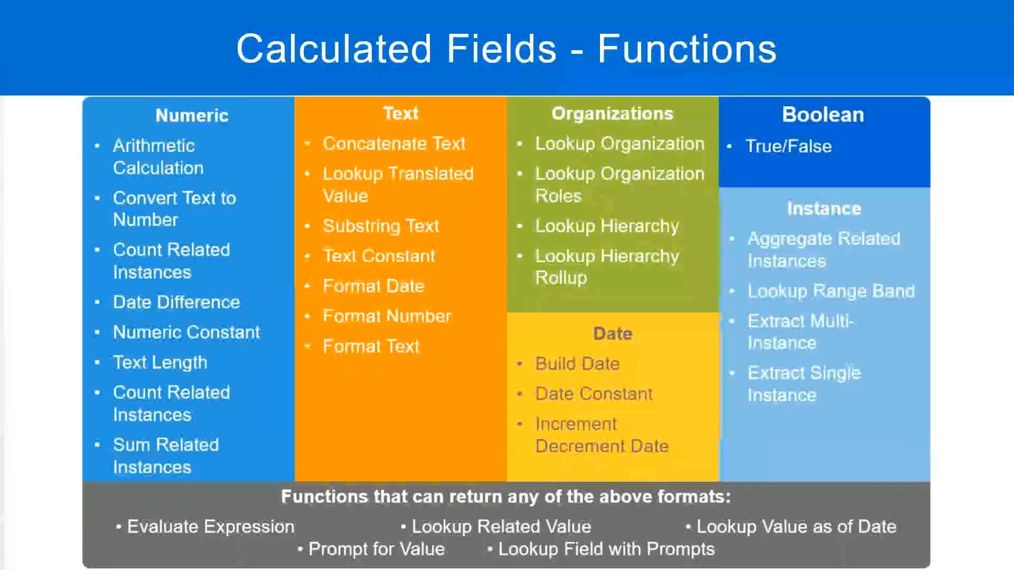
key(alt+Tab)
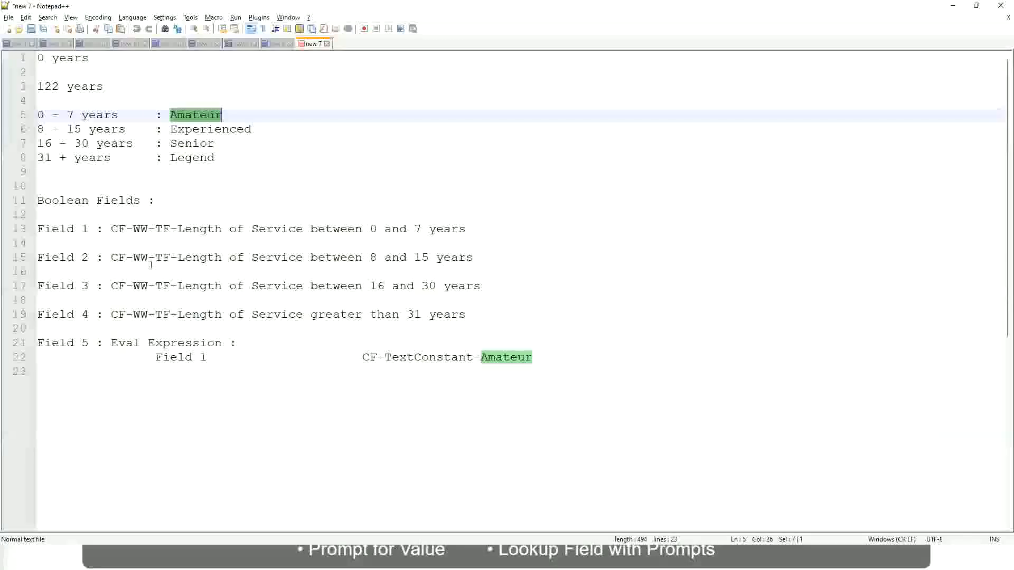
drag(112, 231, 467, 232)
key(ctrl+c)
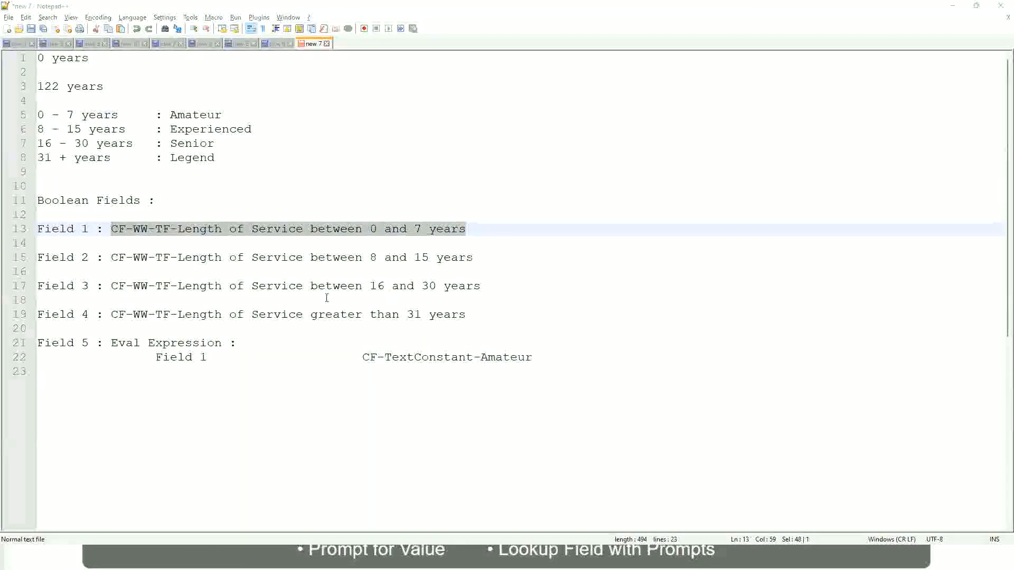
Step: Return to Workday and set the first row's condition to CF-WW-TF-Length of Service between 0 and 7 years
key(alt+Tab)
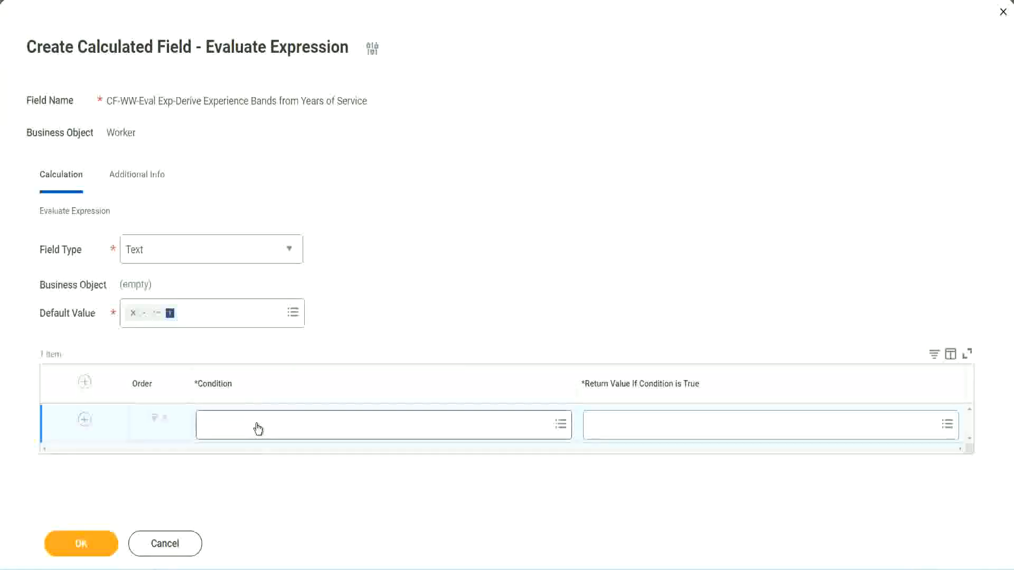
click(257, 428)
key(ctrl+v)
key(Return)
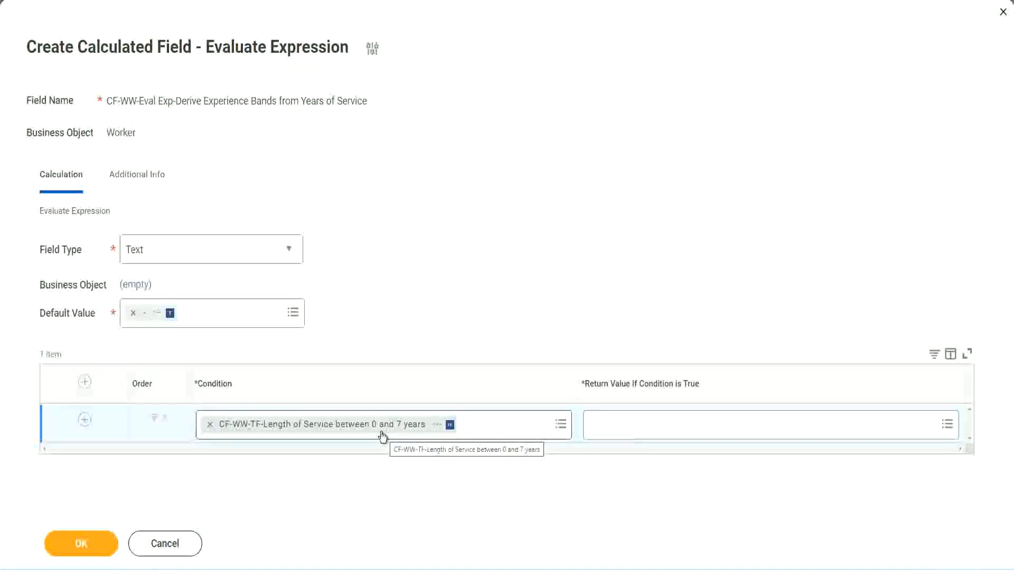
click(660, 433)
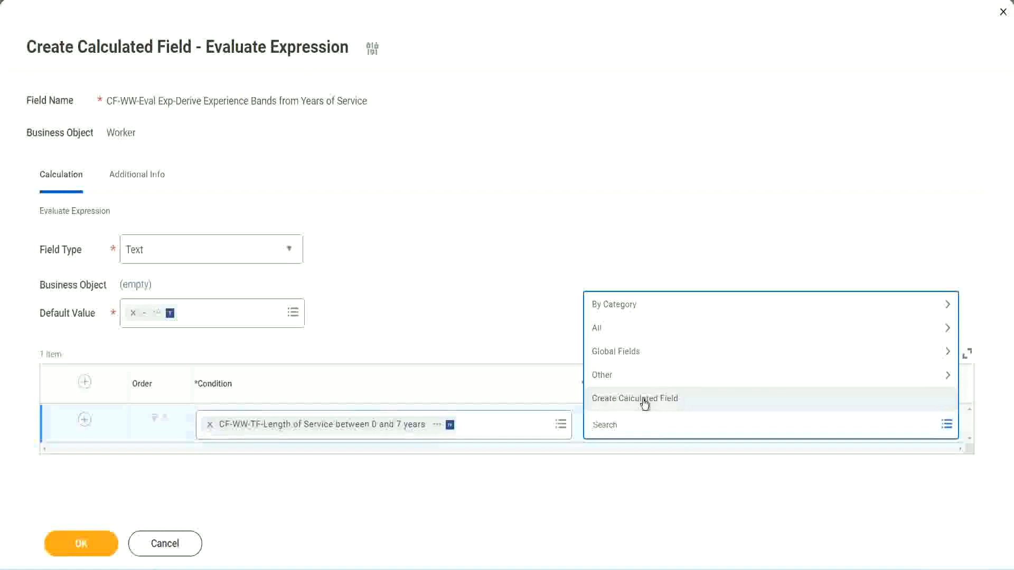
click(588, 263)
click(611, 428)
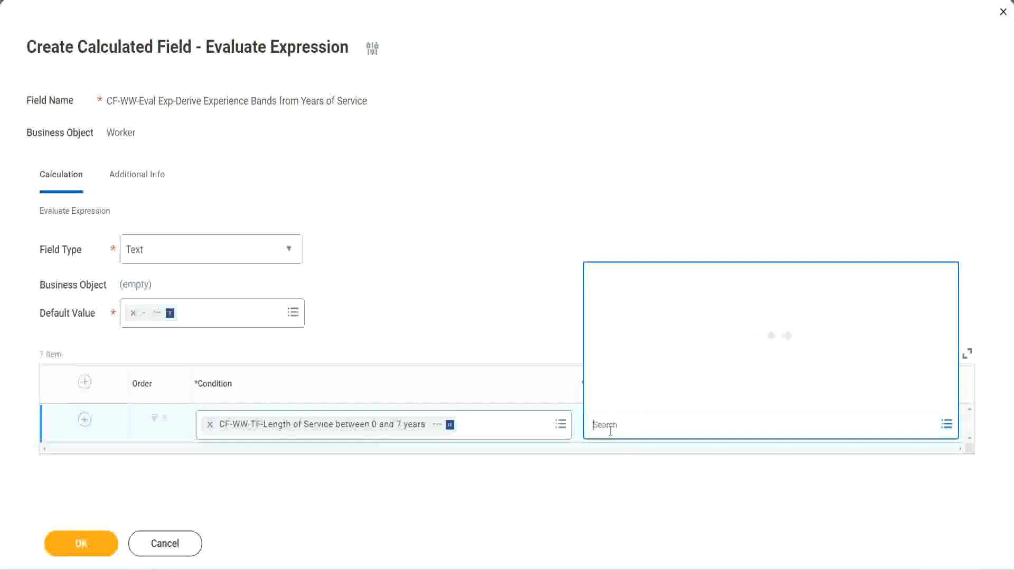
text(Amaterue)
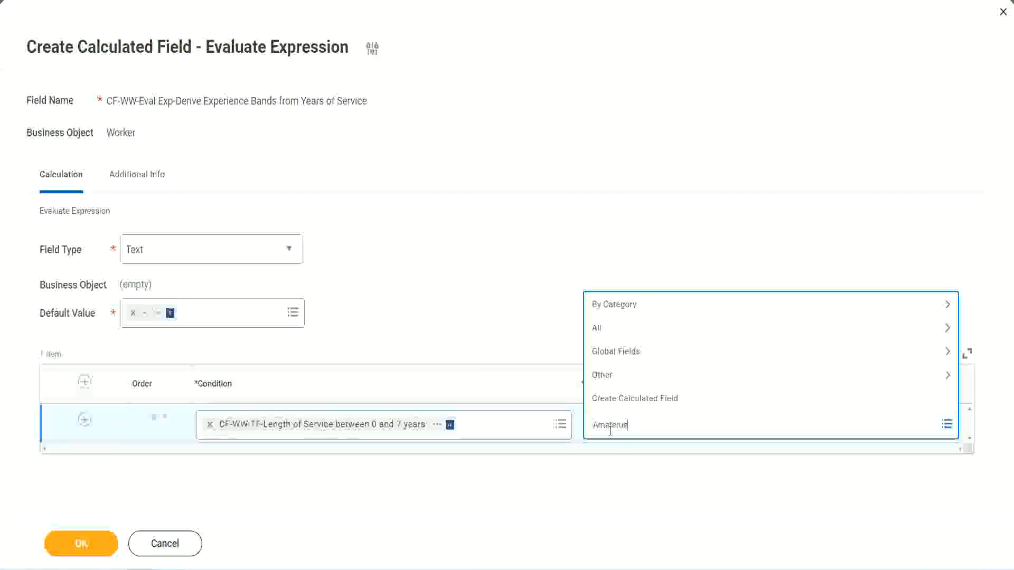
click(512, 306)
click(639, 434)
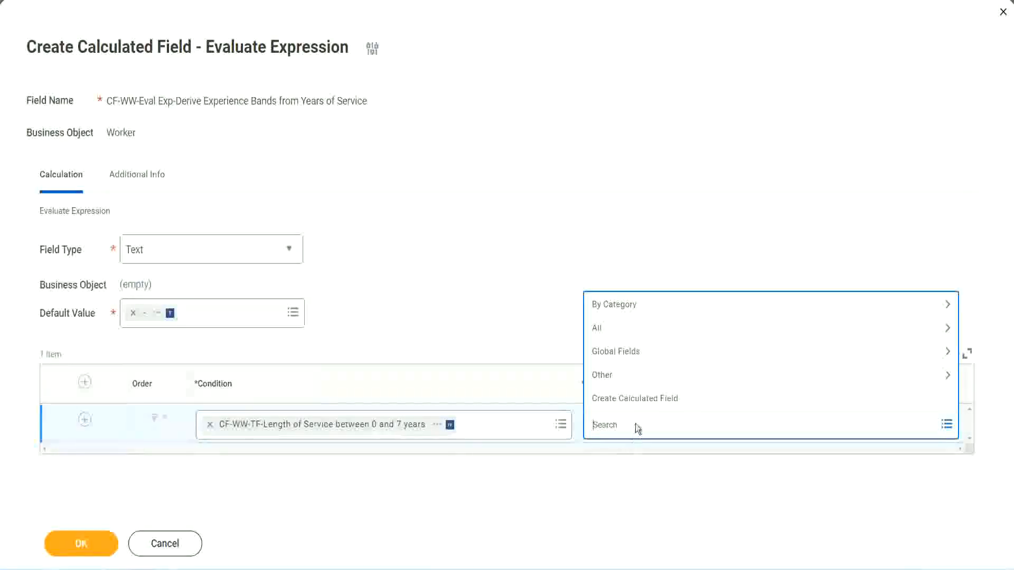
click(511, 307)
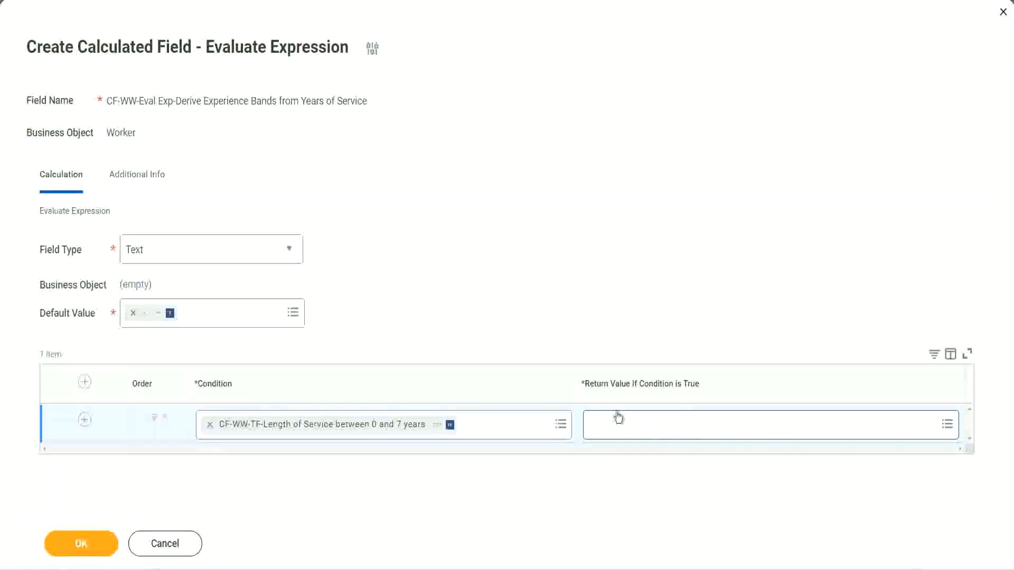
Step: Start a new calculated field for the first row's return value and name it CF-WW-TC-Amateur
click(657, 424)
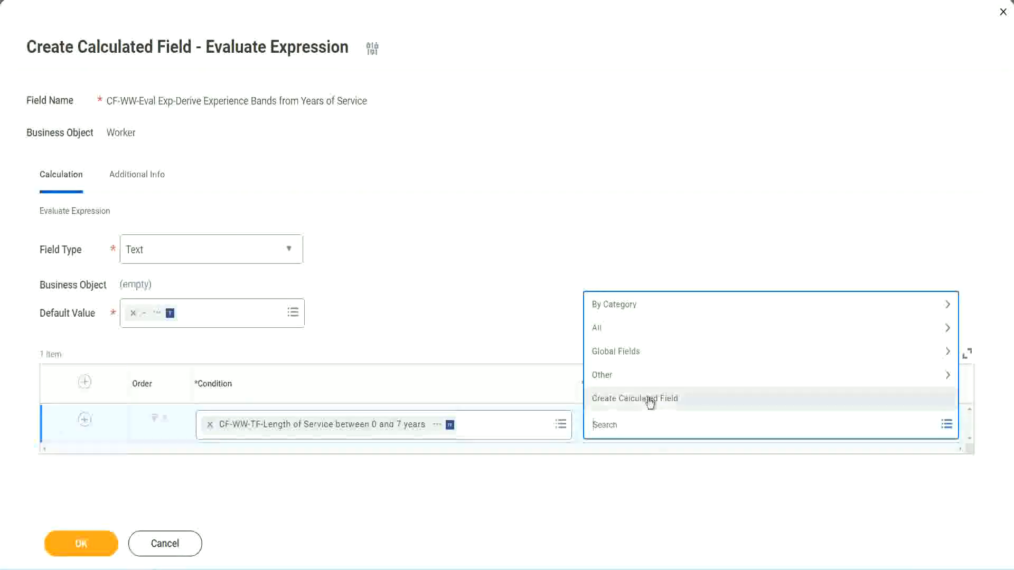
click(650, 403)
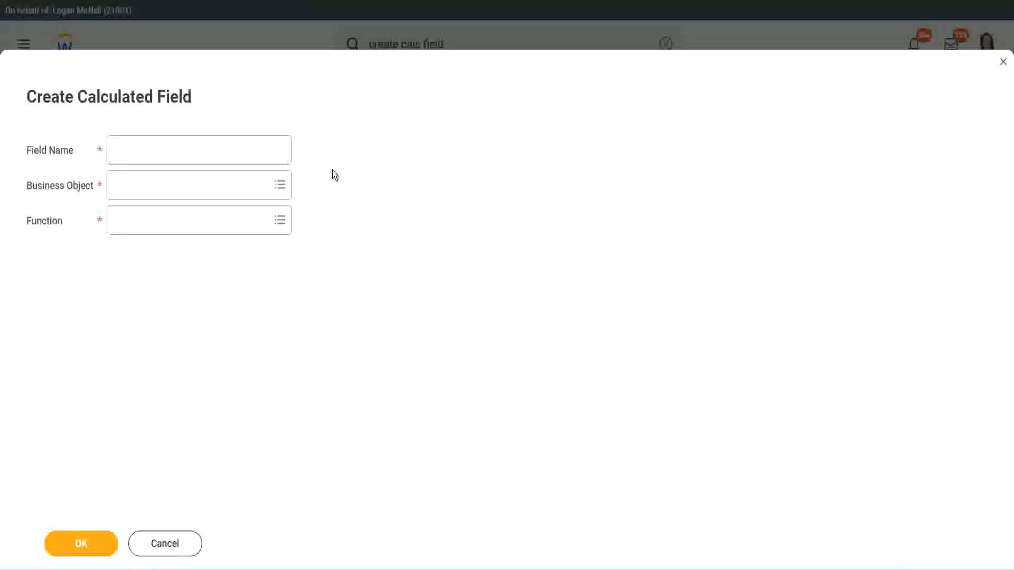
click(125, 151)
text(CF)
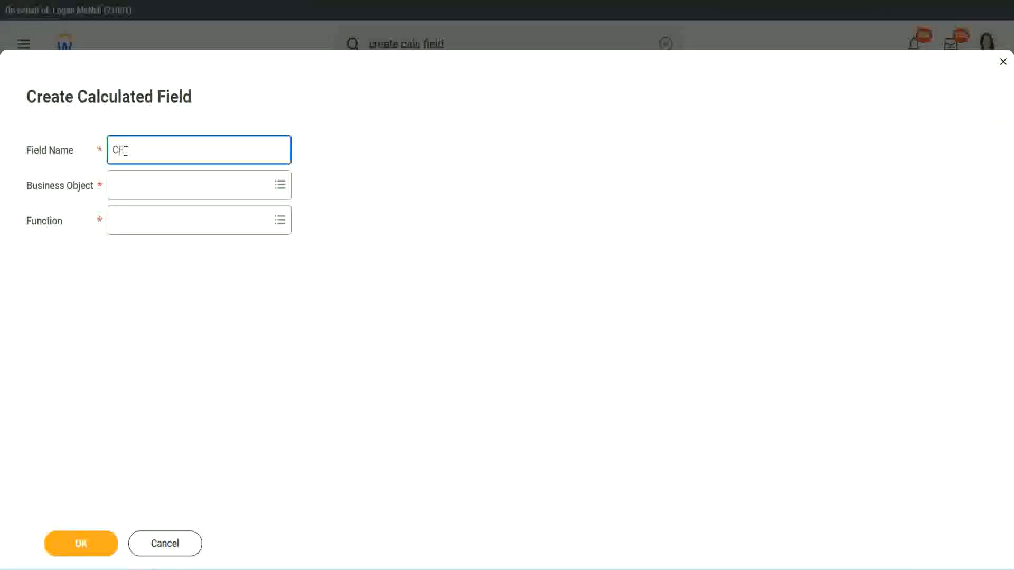
text(_TC)
text(-Am)
text(ateur)
click(125, 150)
text(WW-)
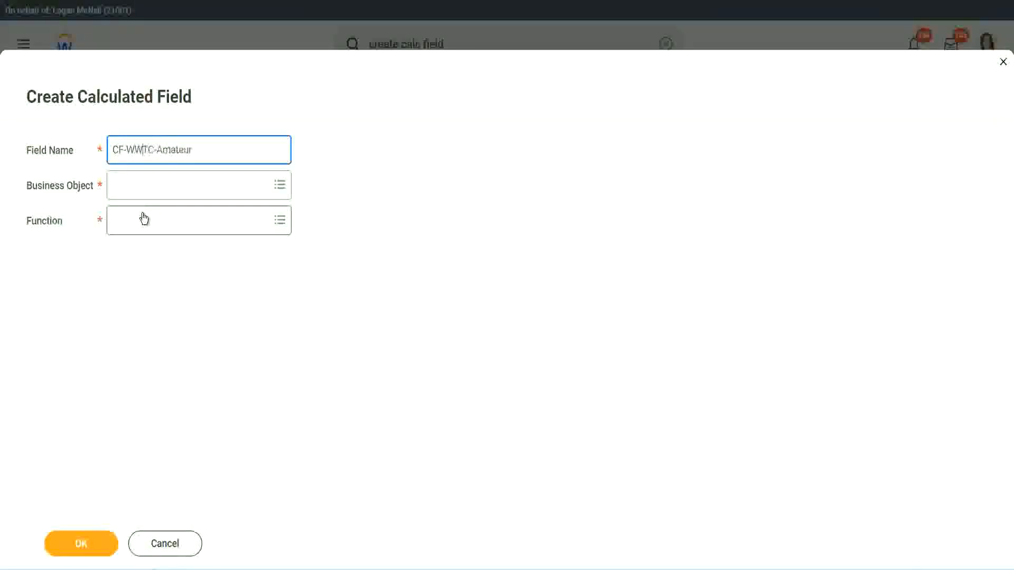
Step: Set the new calculated field's business object to Global
click(144, 186)
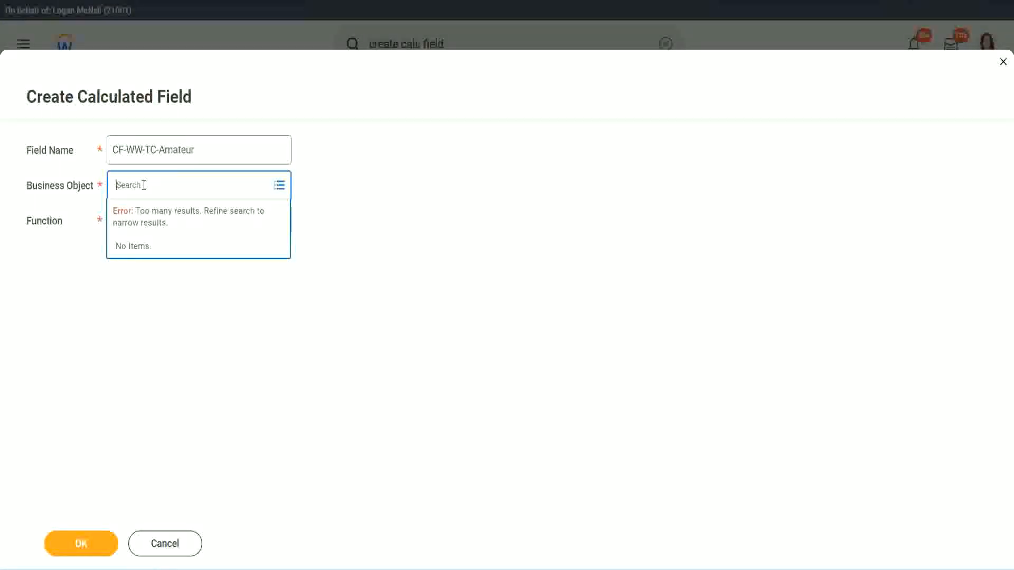
text(worker)
key(BackSpace)
key(BackSpace)
text(global)
key(Return)
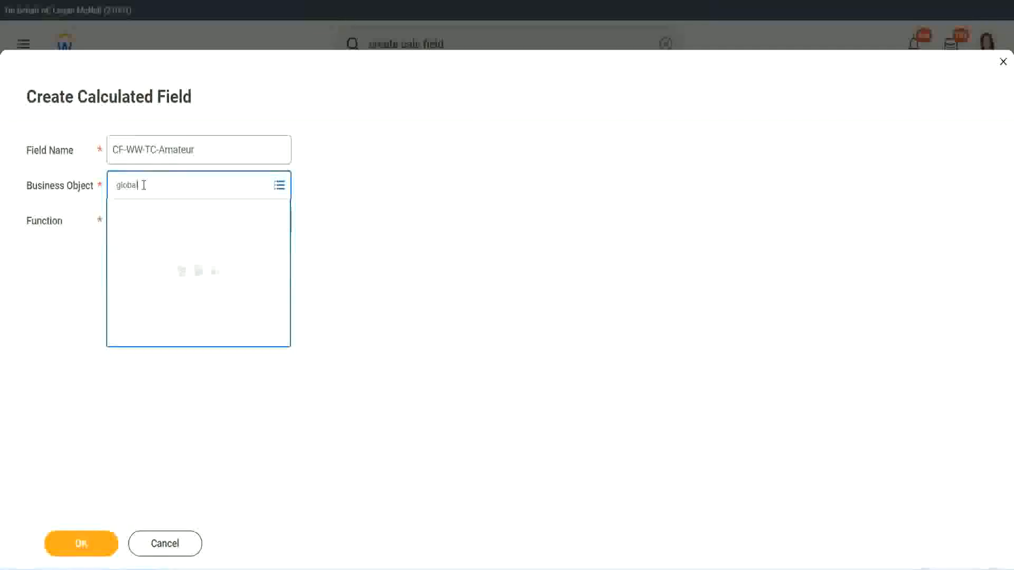
click(159, 248)
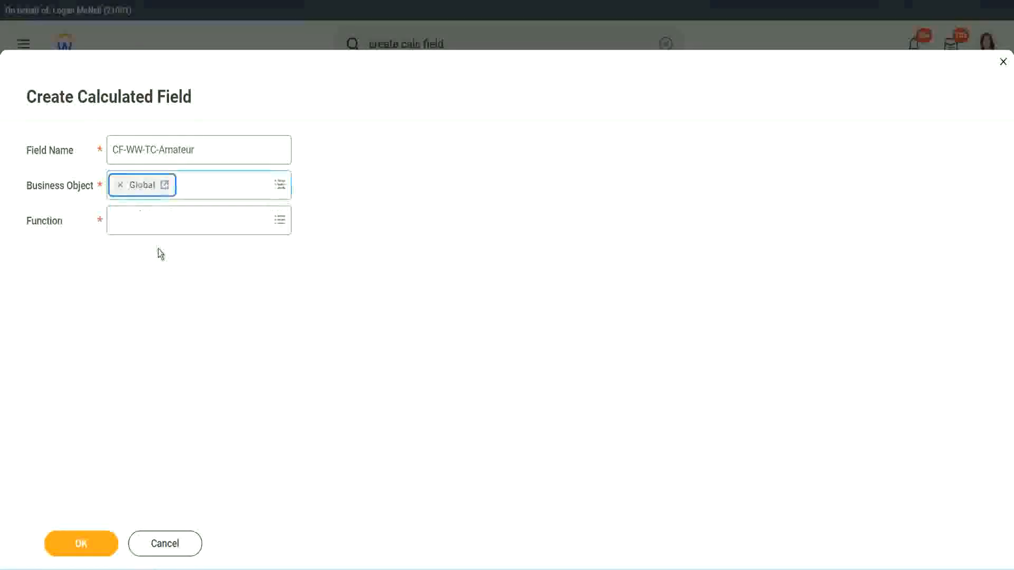
Step: Copy the word "Amateur" from the new field's name
drag(199, 149, 186, 150)
drag(34, 100, 34, 99)
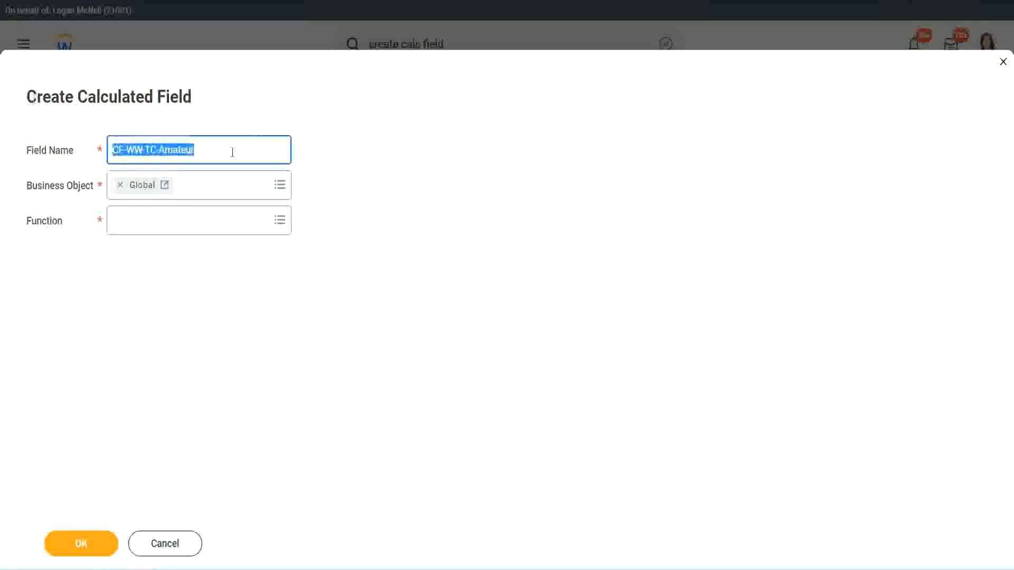
click(219, 153)
double_click(174, 148)
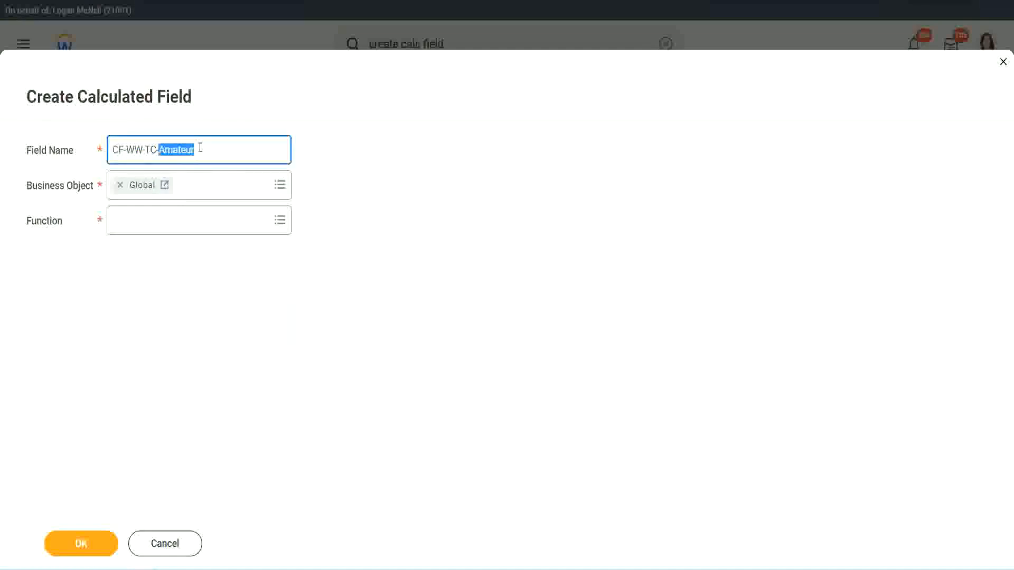
click(210, 148)
double_click(190, 152)
key(ctrl+c)
Step: Set the new field's function to Text Constant and continue to its definition
click(141, 219)
text(text c)
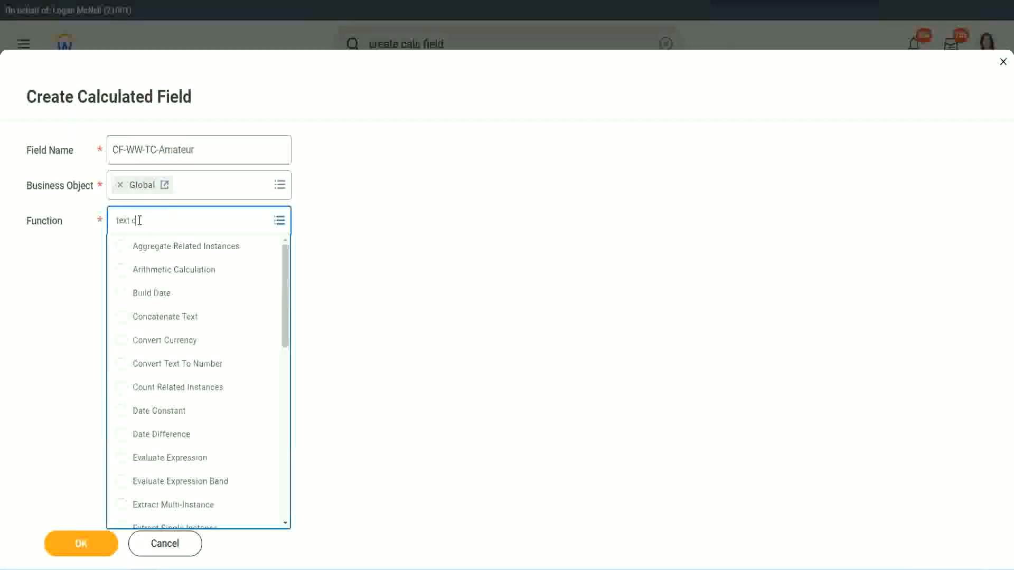
text(onst)
key(Return)
click(85, 552)
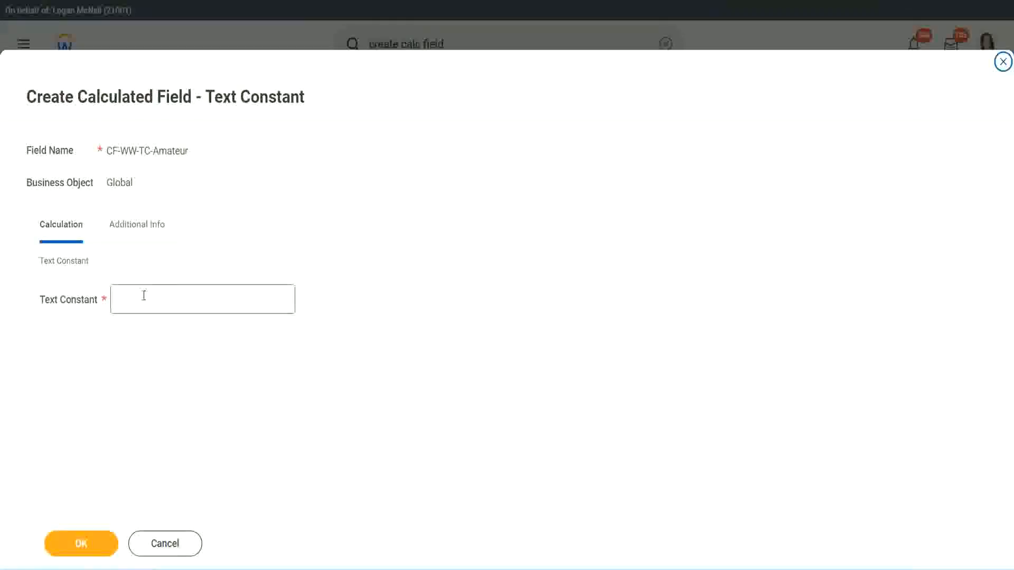
Step: Enter the copied word Amateur as the text constant and save the calculated field
click(164, 299)
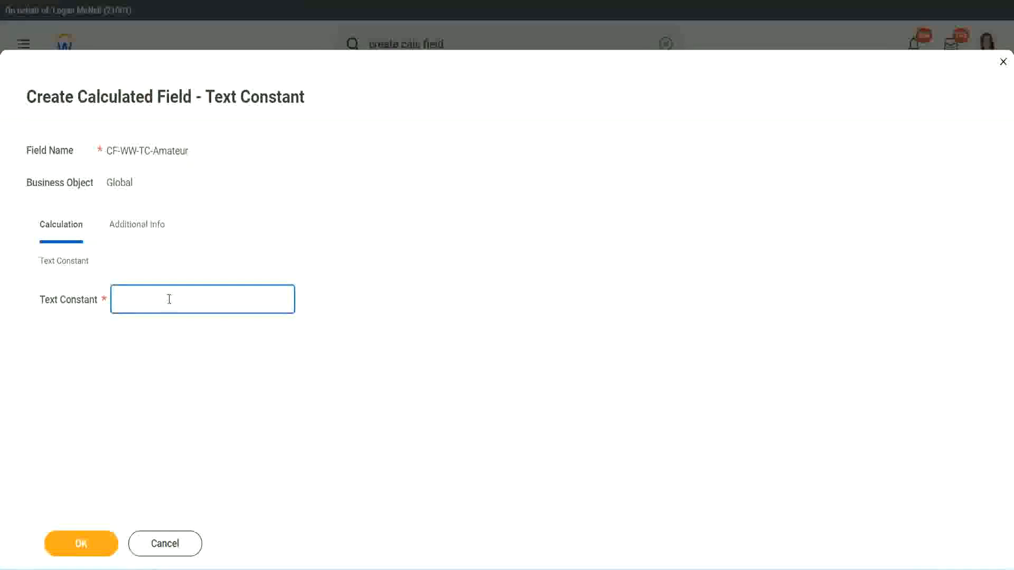
key(ctrl+v)
click(78, 544)
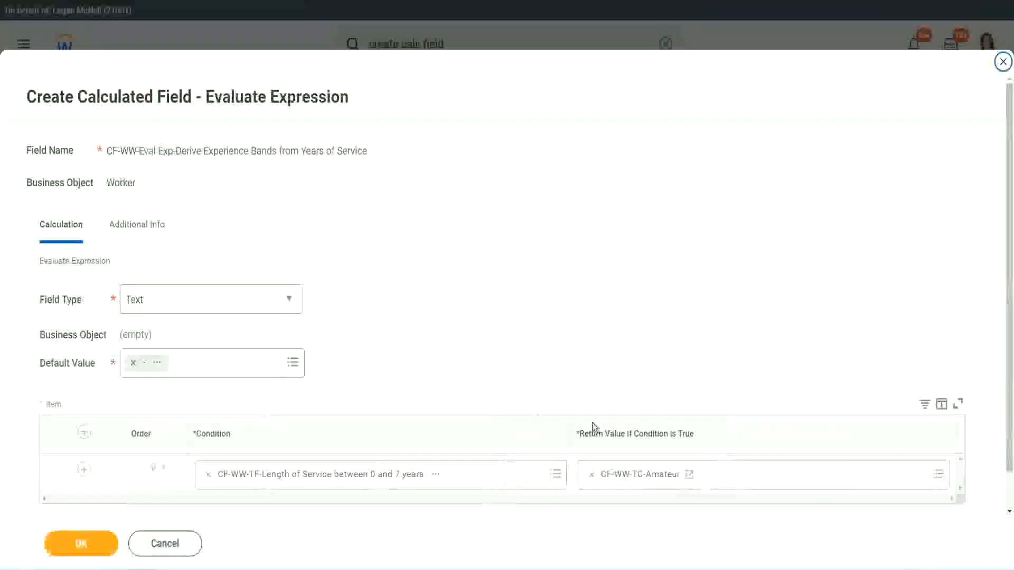
Step: Copy the text of the CF-WW-TC-Amateur return value and add three more condition rows to the table
right_click(629, 479)
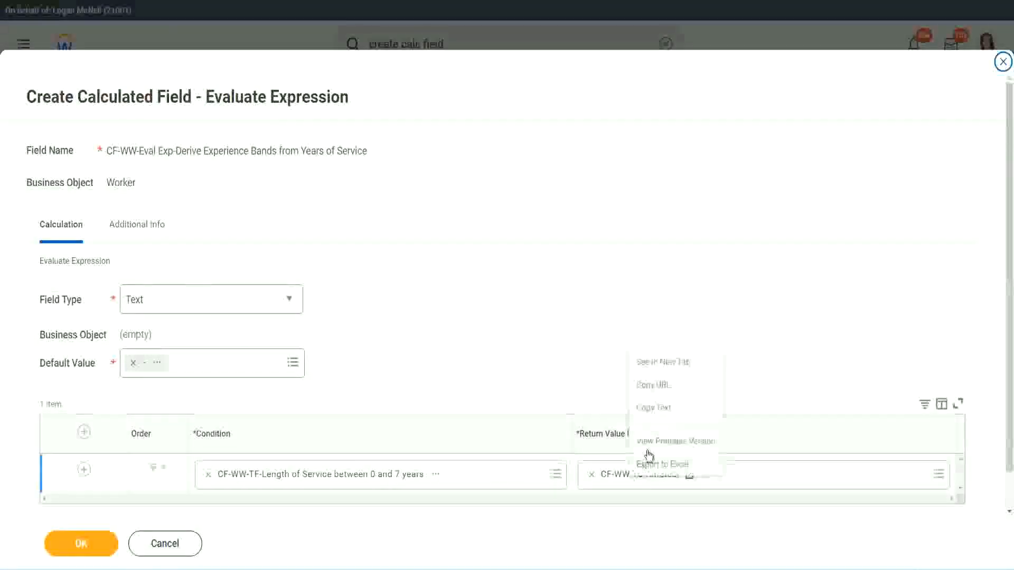
click(664, 410)
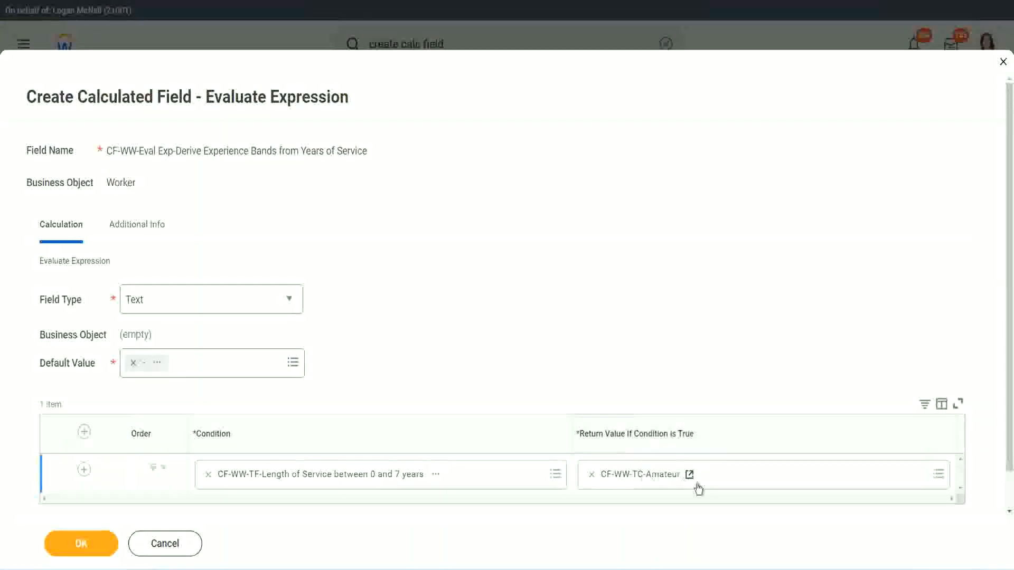
click(69, 486)
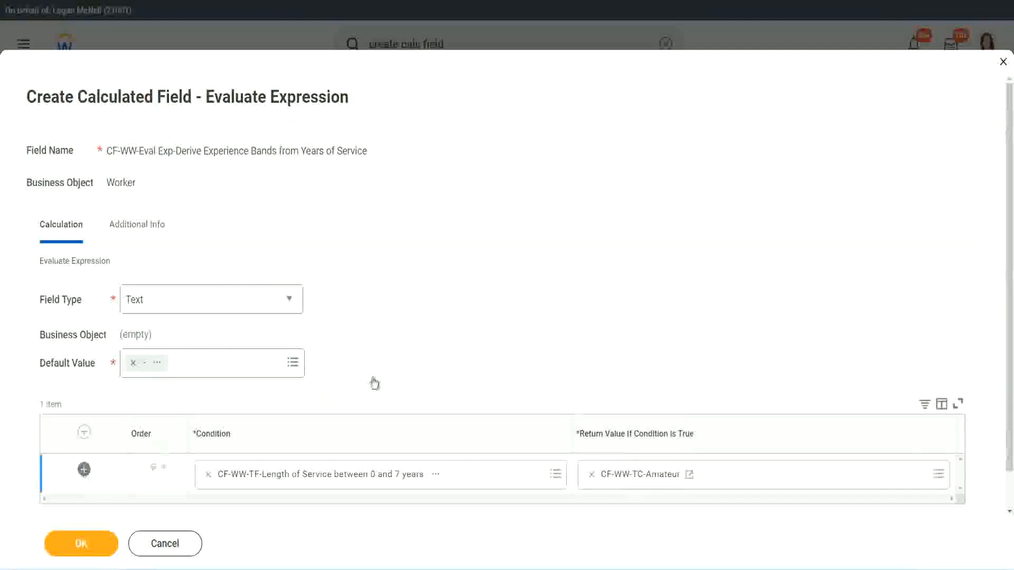
scroll(398, 368, down, 3)
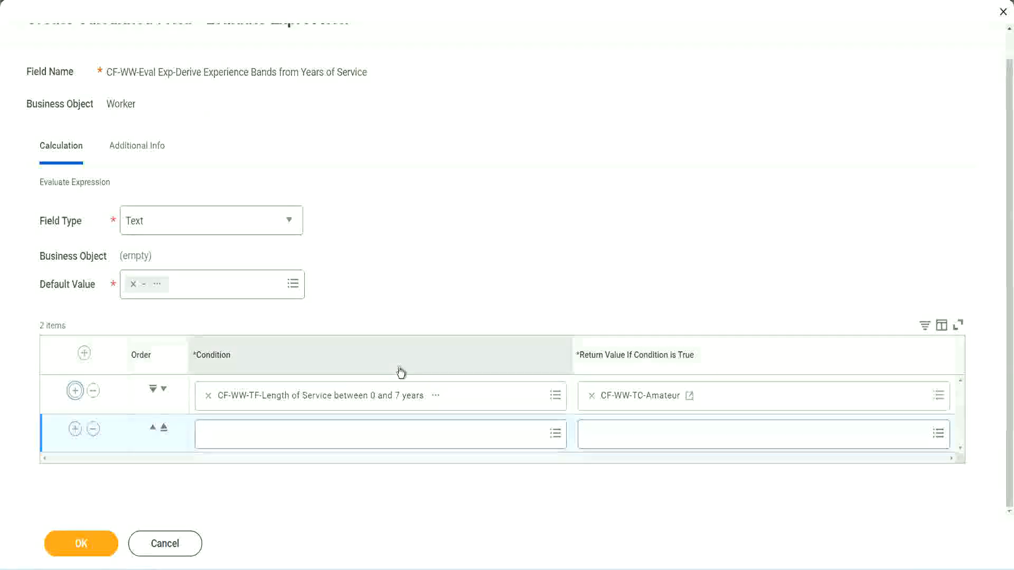
click(74, 430)
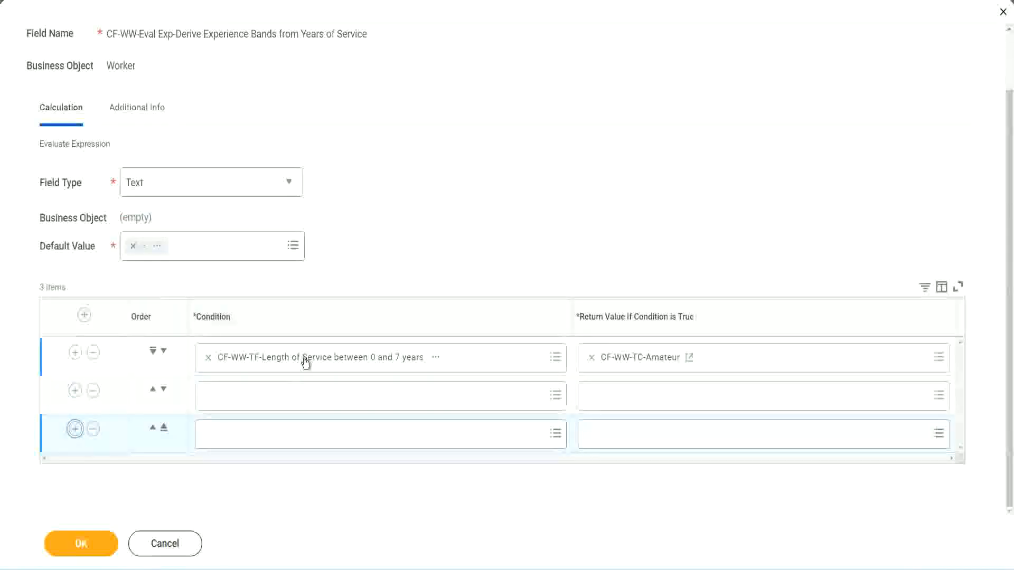
Step: Search for "cf-ww-tf" and set the second row's condition to CF-WW-TF-Length of Service between 8 and 15 years
click(250, 401)
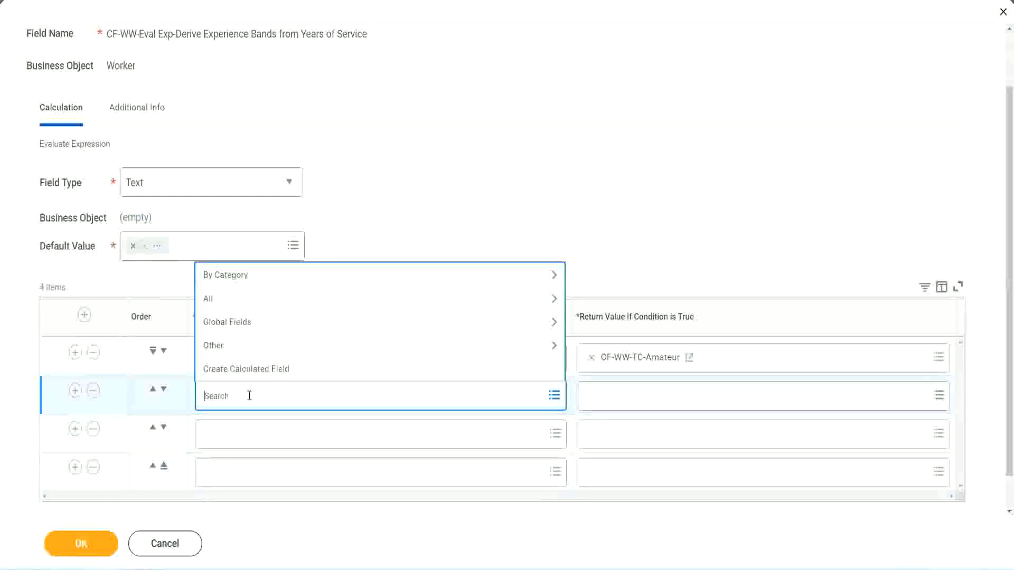
text(cf-ww)
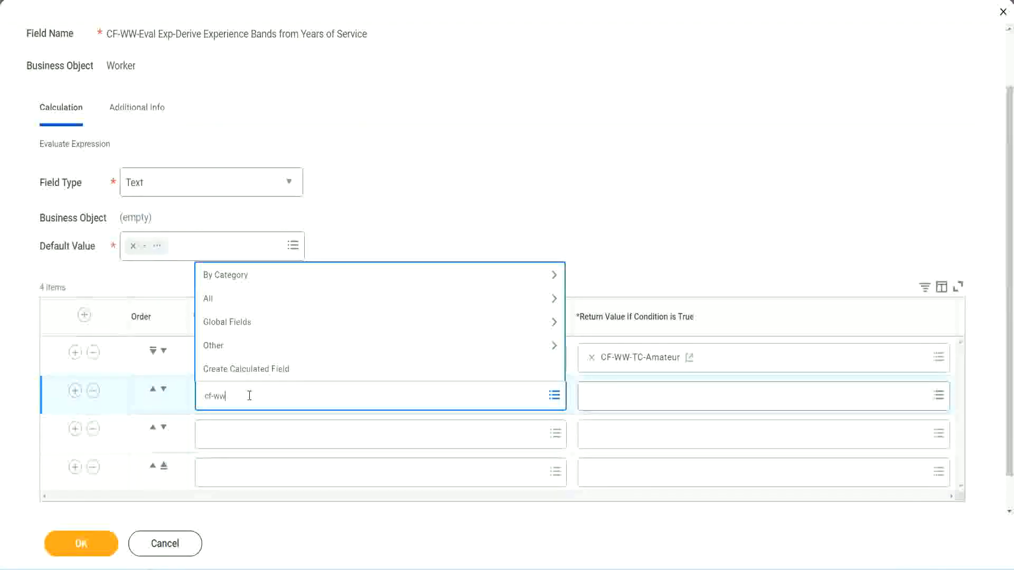
text(-t)
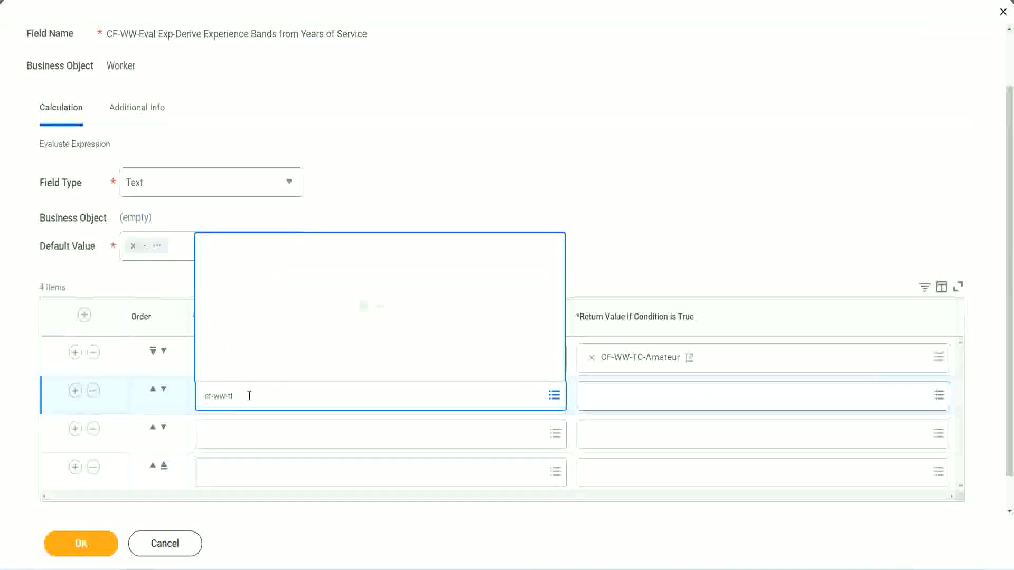
text(f)
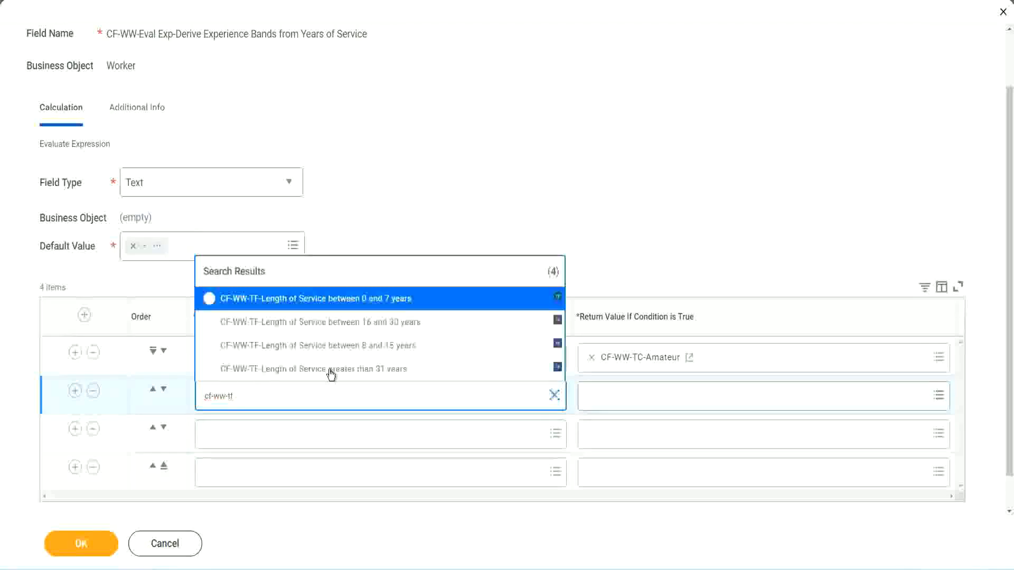
click(392, 346)
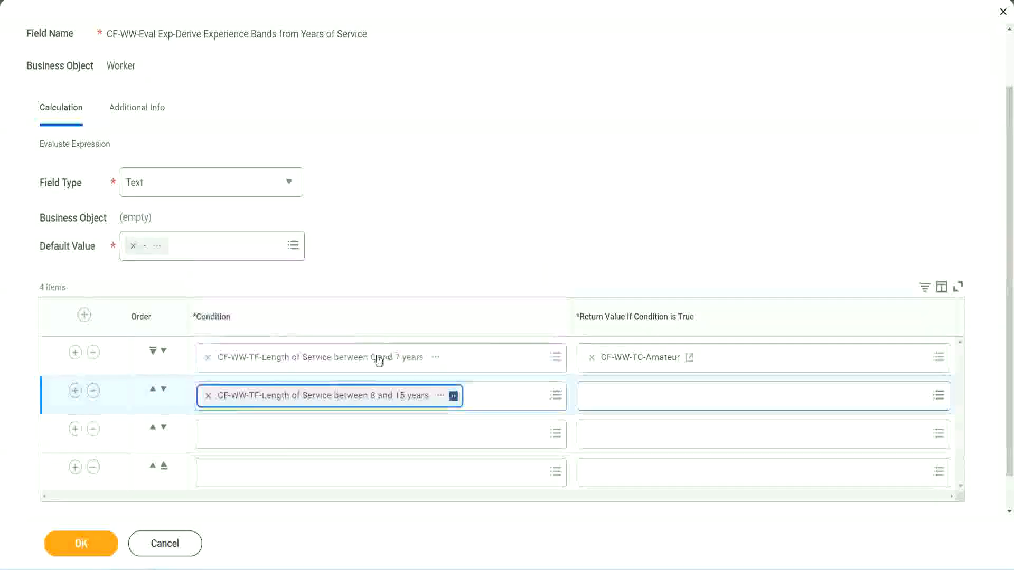
Step: Search for "cf-ww-tf" and set the third row's condition to CF-WW-TF-Length of Service between 16 and 30 years
click(256, 433)
text(cf)
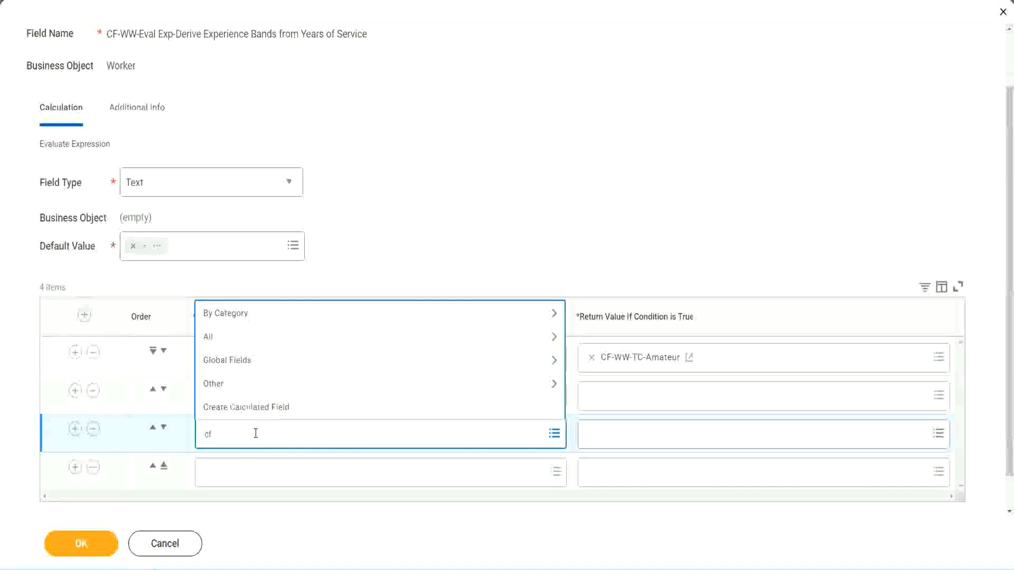
text(-ww-tc)
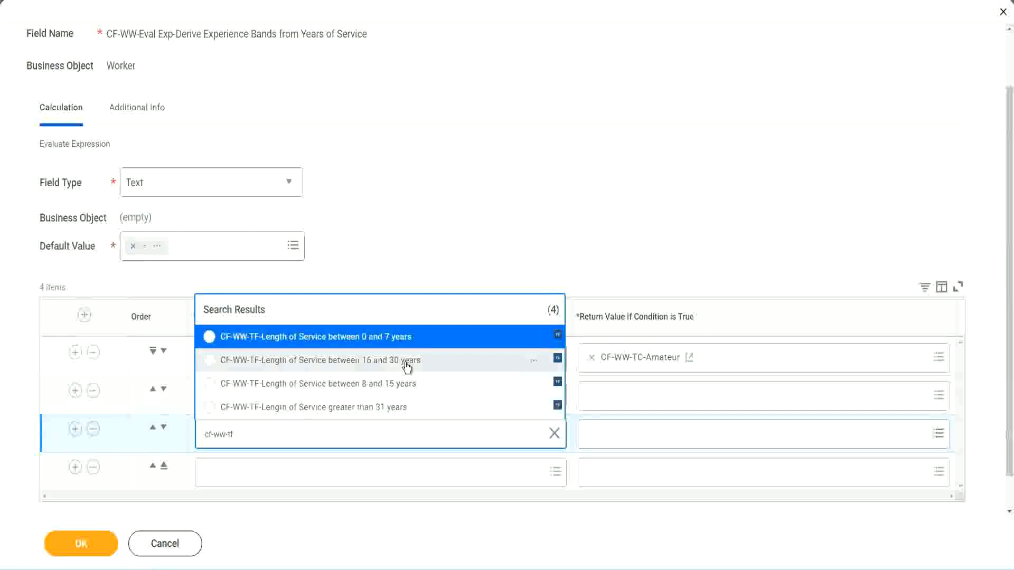
click(406, 366)
Step: Search for "cf-ww tf 31" and set the fourth row's condition to CF-WW-TF-Length of Service greater than 31 years
click(238, 473)
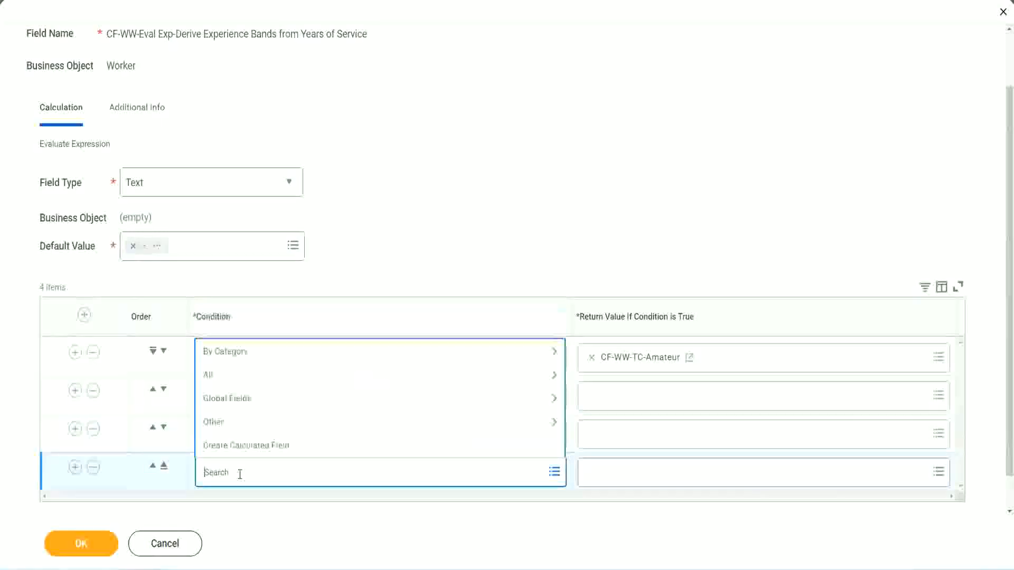
text(cf-ww)
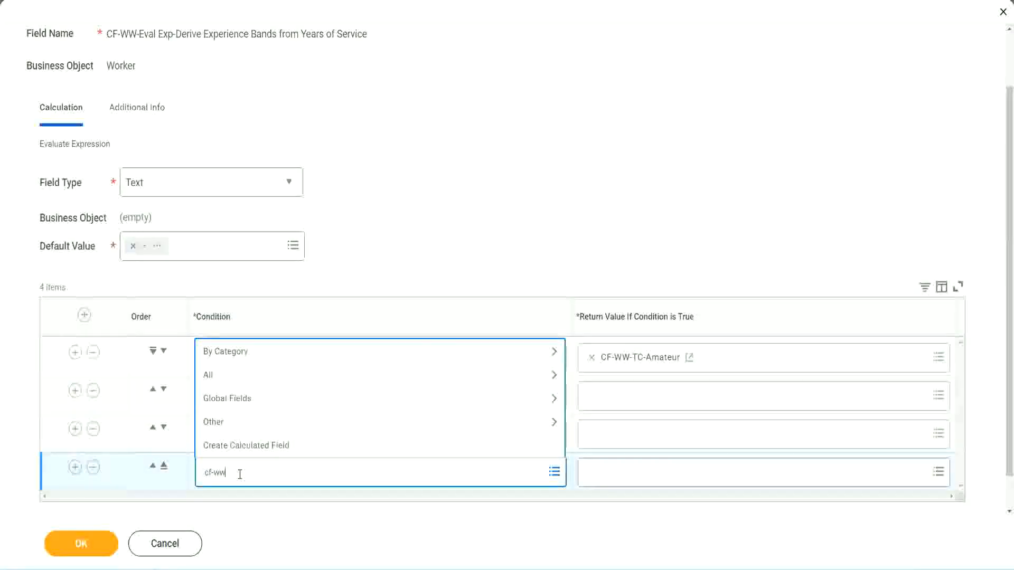
text( tf 31)
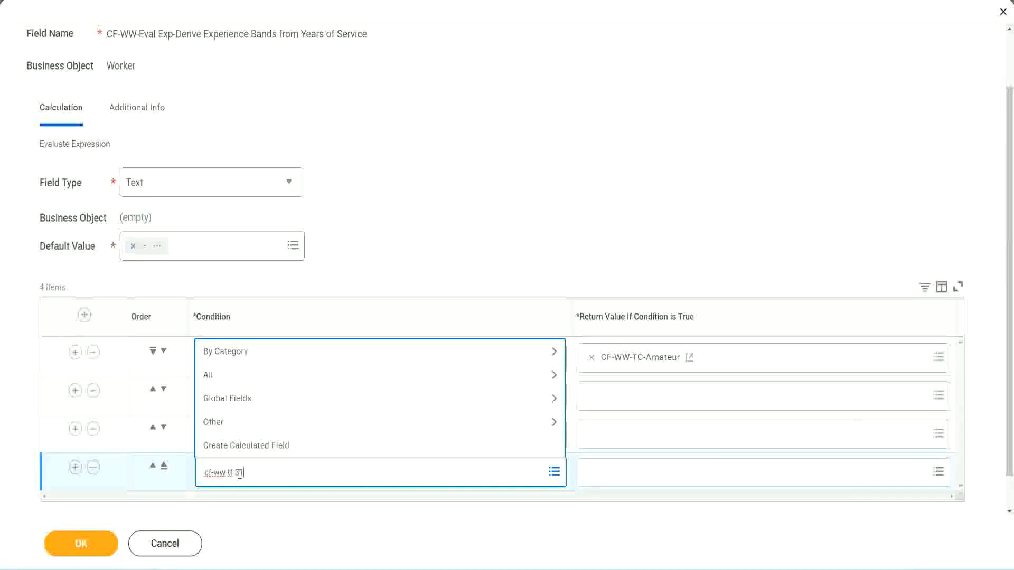
key(Return)
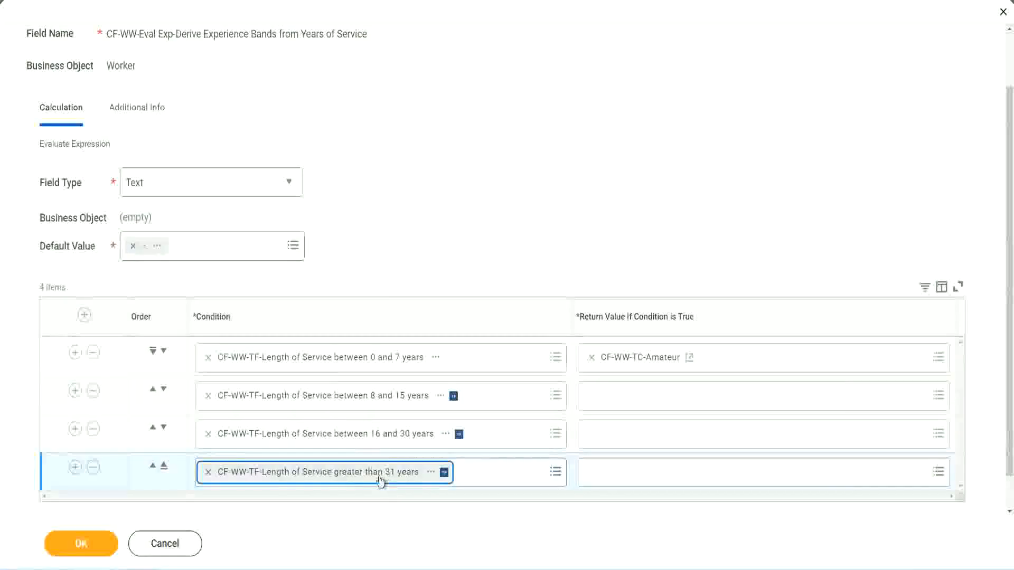
click(455, 218)
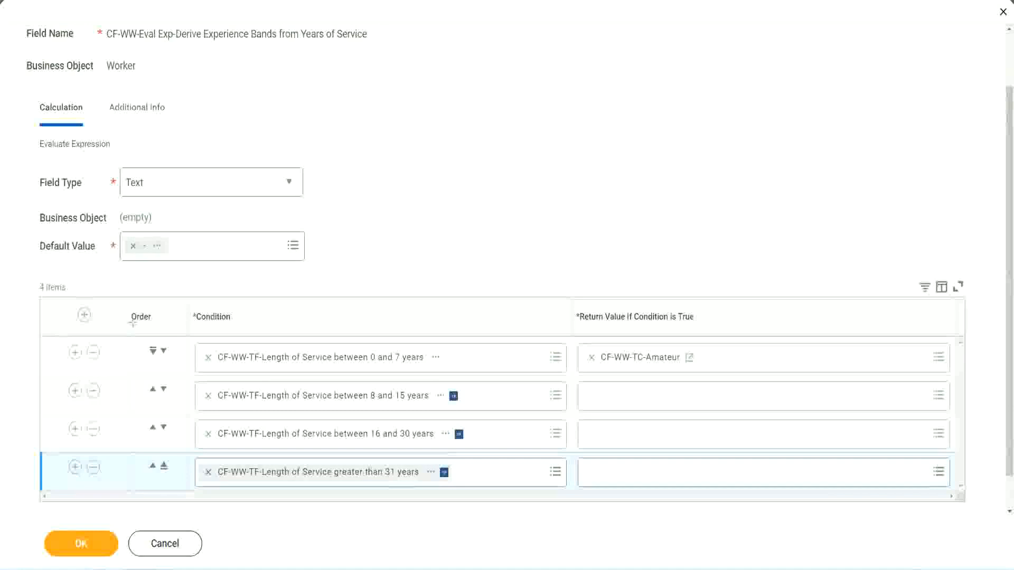
Step: Move the 8 to 15 years condition above the 0 to 7 years row and return it to second place
drag(114, 309, 112, 417)
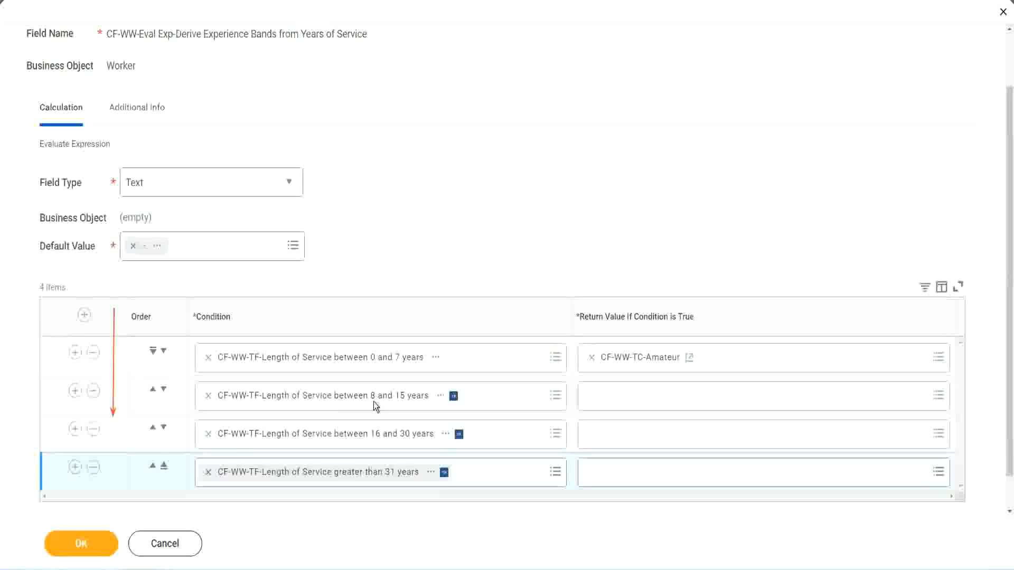
click(153, 391)
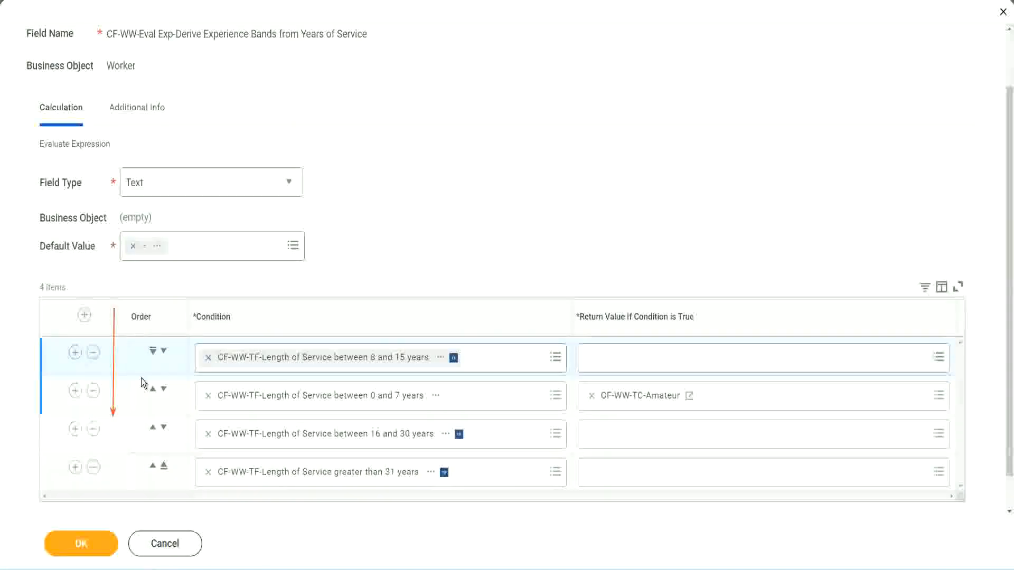
click(164, 352)
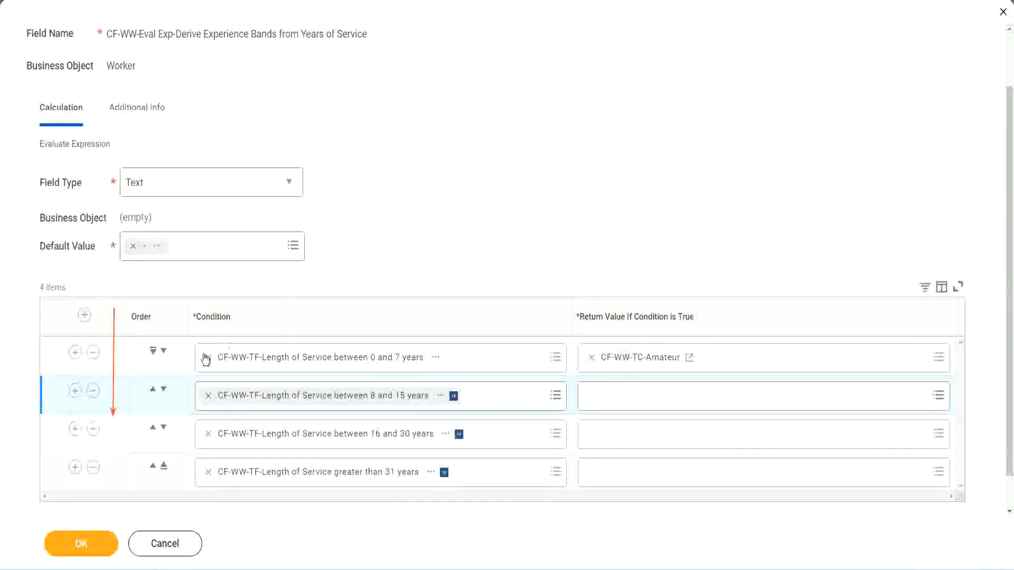
Step: Copy the text of the CF-WW-TC-Amateur return value and leave the 8 to 15 years row in second place
click(153, 391)
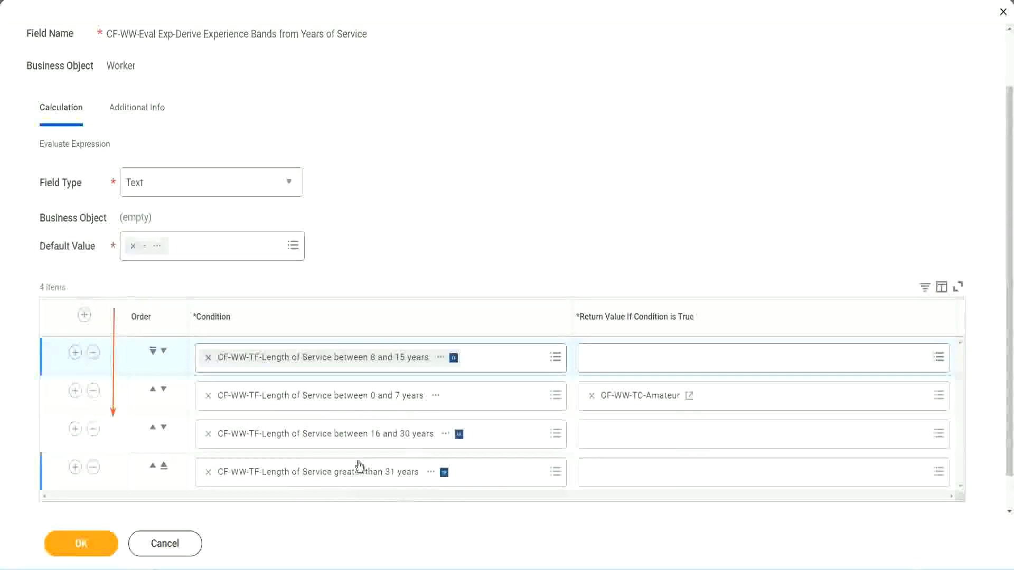
right_click(642, 404)
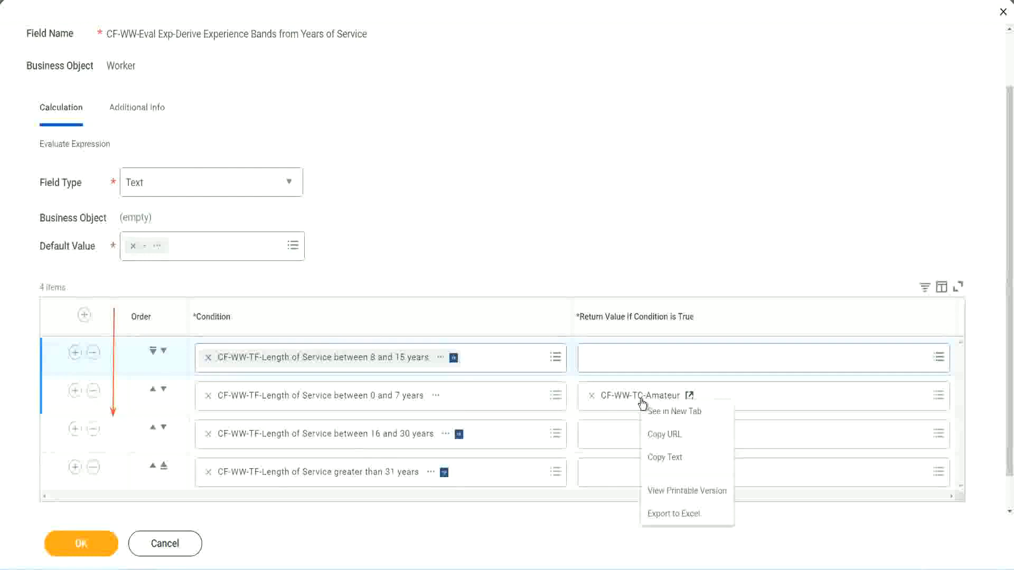
click(669, 459)
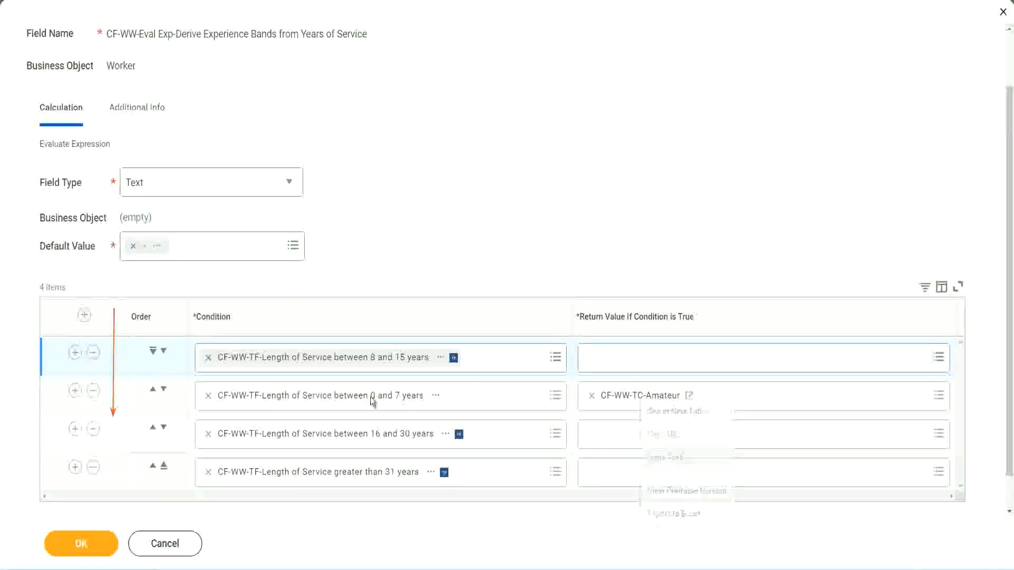
click(164, 351)
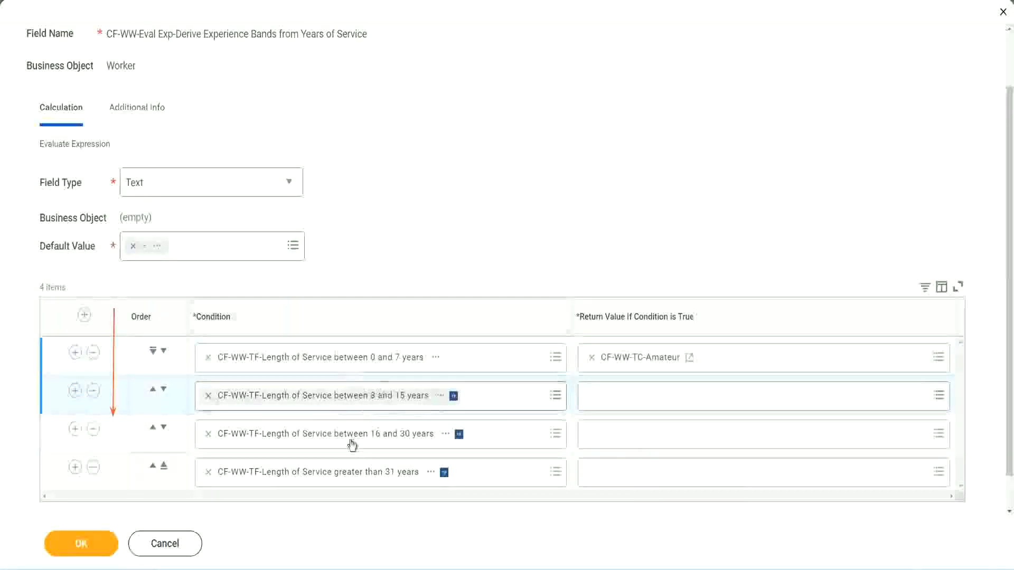
Step: Create a calculated field for the second row's return value, named CF-WW-TC-Experienced, with business object Global and function Text Constant
click(586, 391)
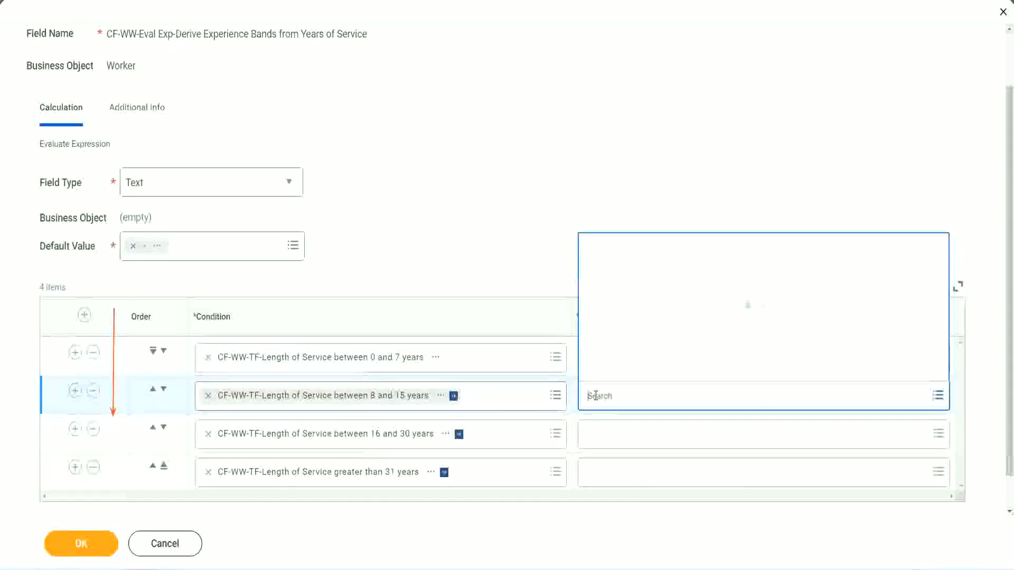
click(629, 371)
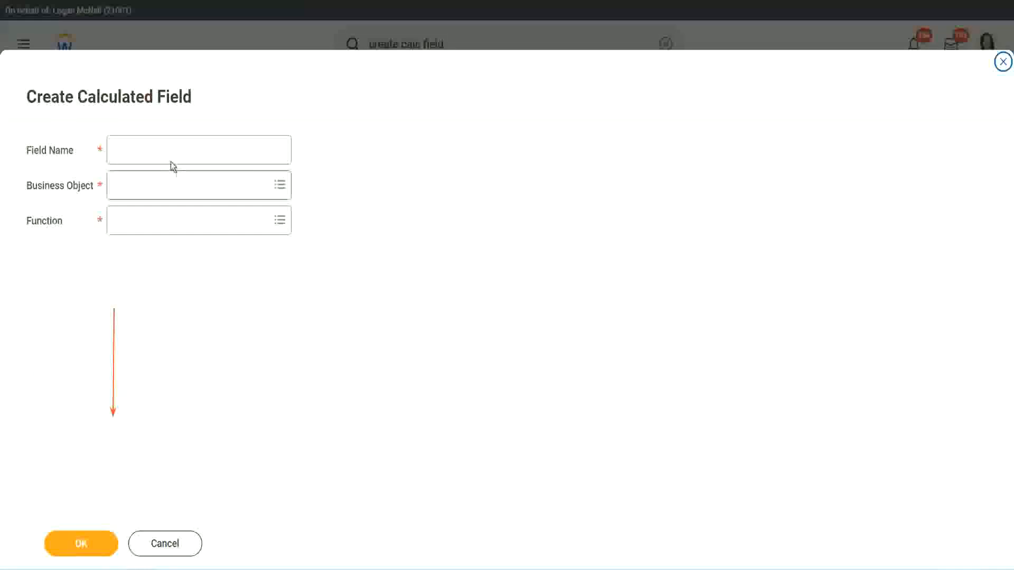
click(161, 150)
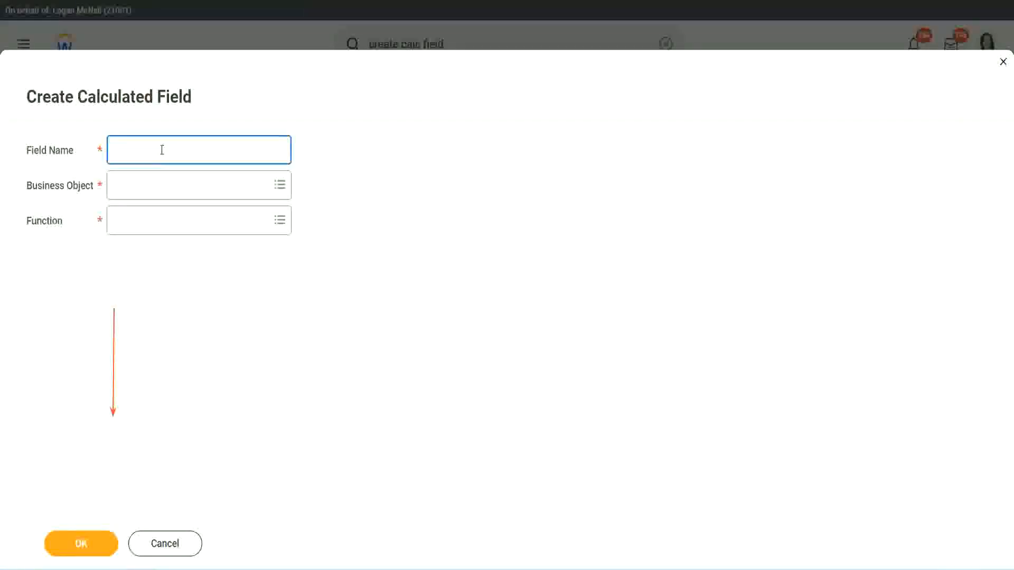
text(CF-WW-TC-Amateur)
double_click(193, 150)
text(Exper)
text(ienced)
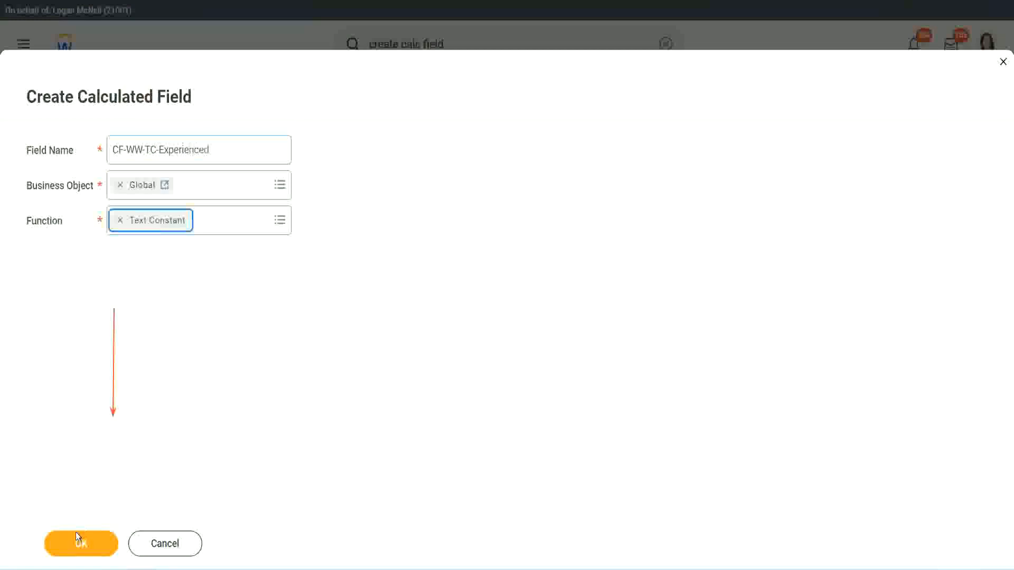
Step: Continue to the field's definition, enter Experienced as the text constant and save the calculated field
click(75, 532)
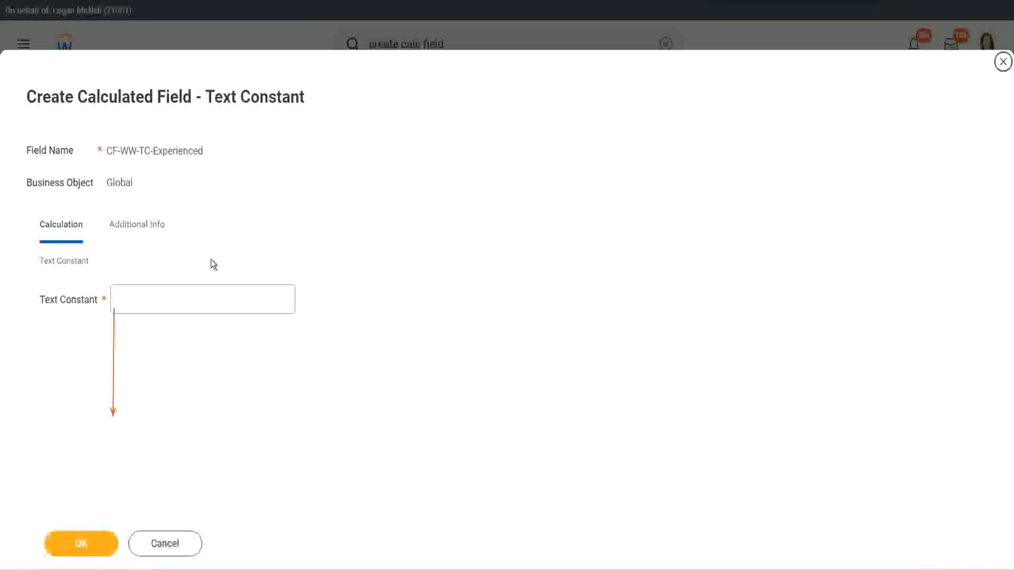
click(154, 300)
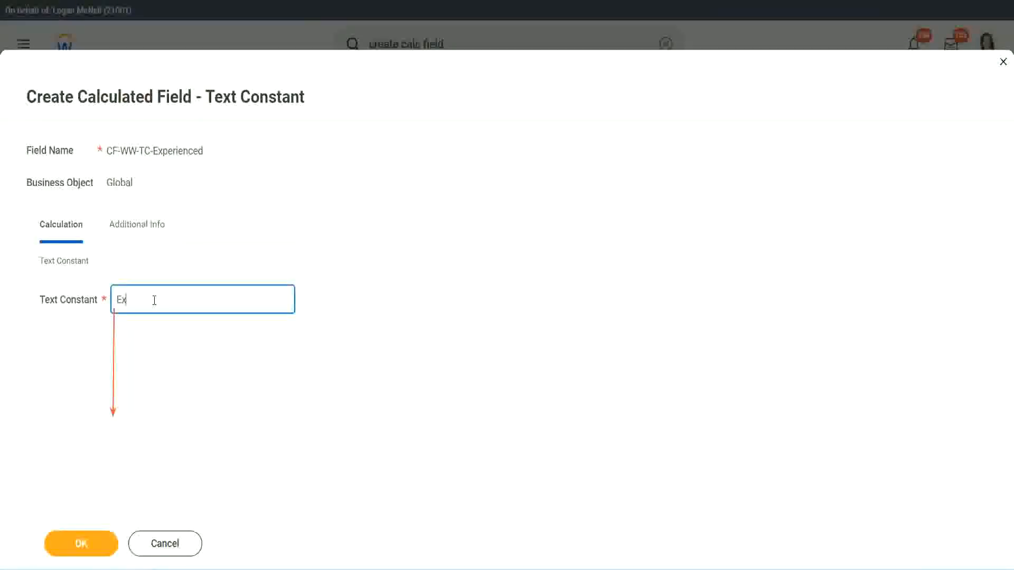
click(82, 544)
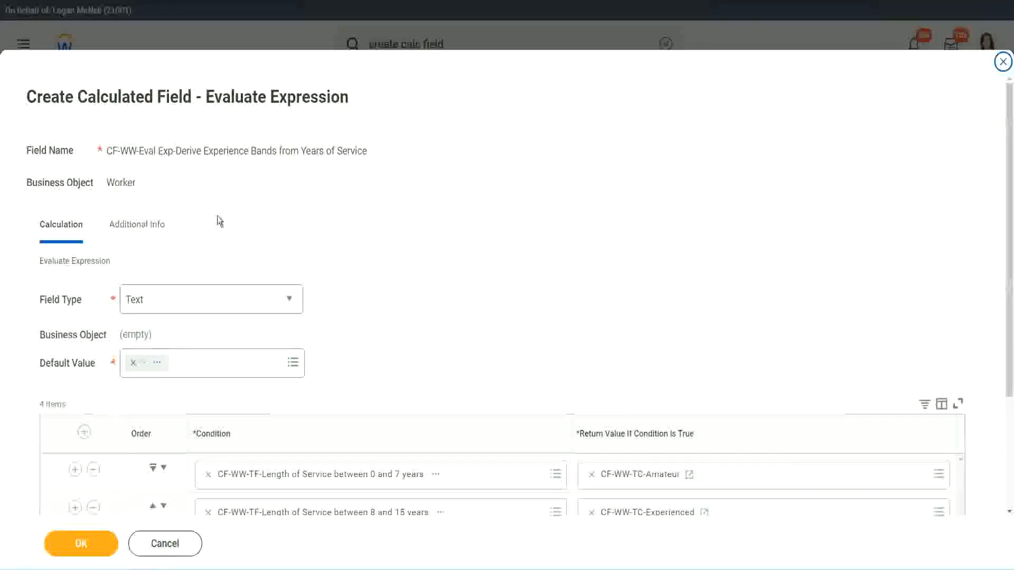
Step: Start a calculated field for the third row's return value with the copied name CF-WW-TC-Amateur and business object Global
scroll(466, 275, down, 3)
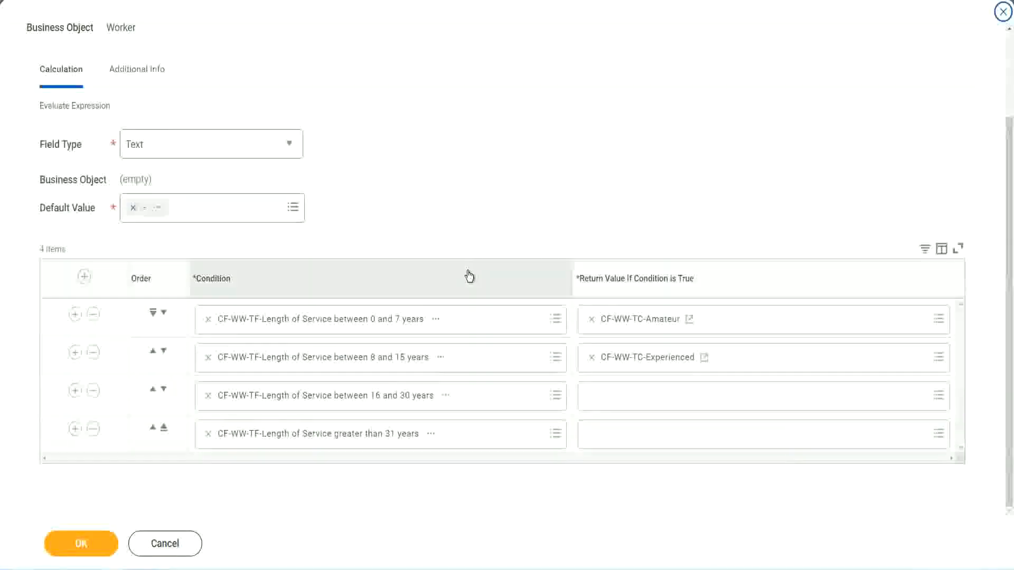
click(632, 400)
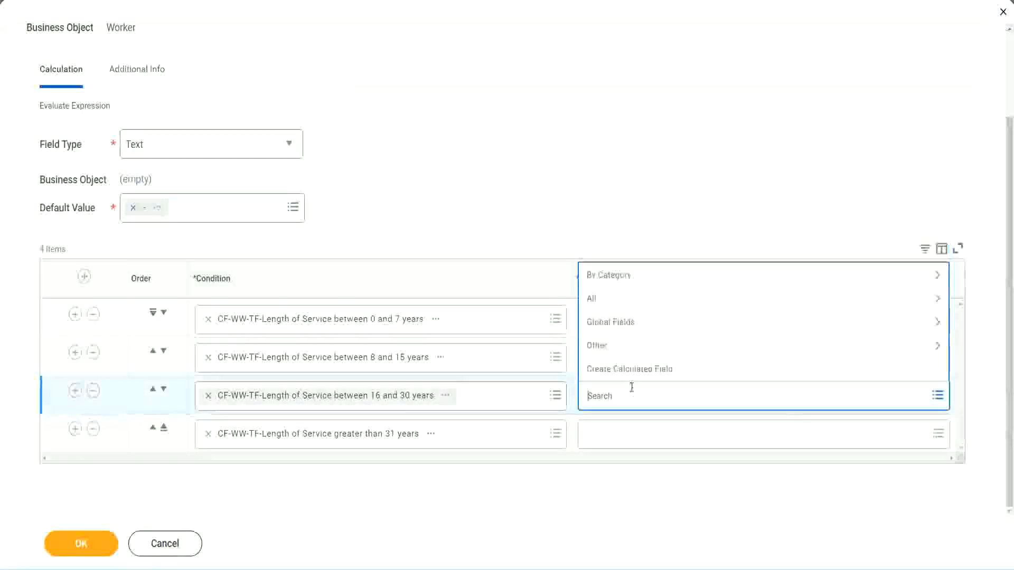
click(635, 370)
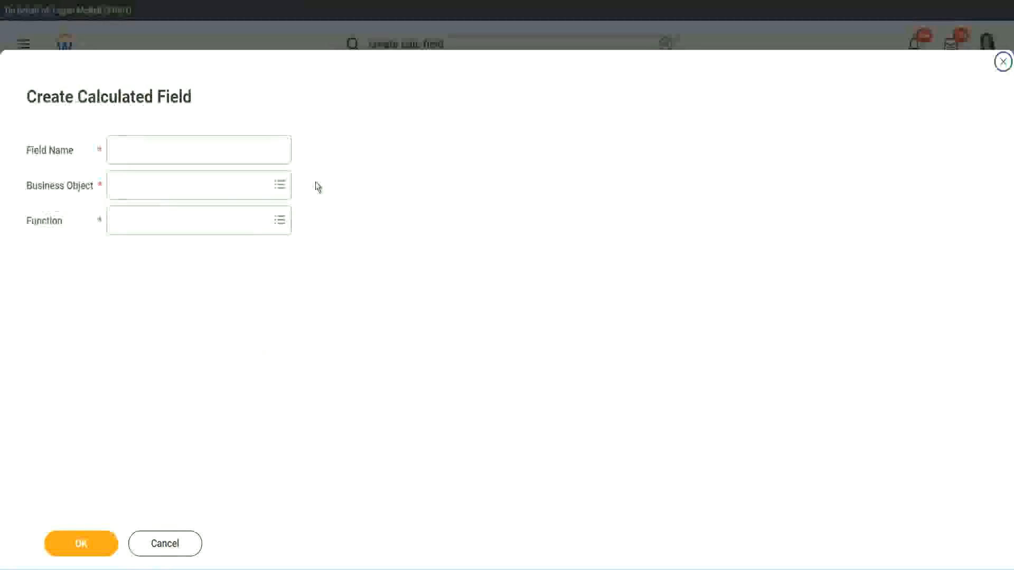
click(215, 150)
text(CF-WW-TC-Amateur)
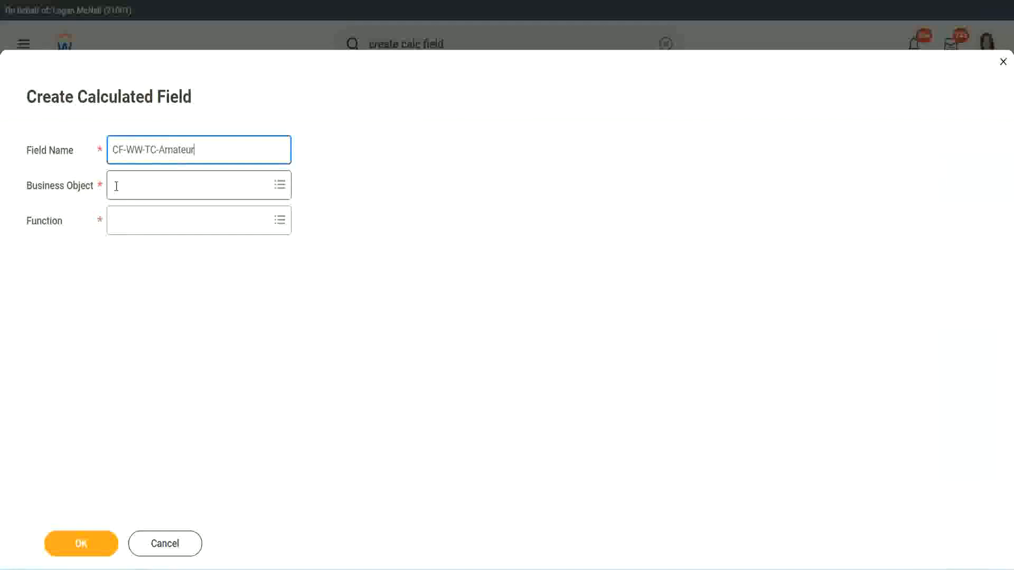
click(116, 186)
text(global)
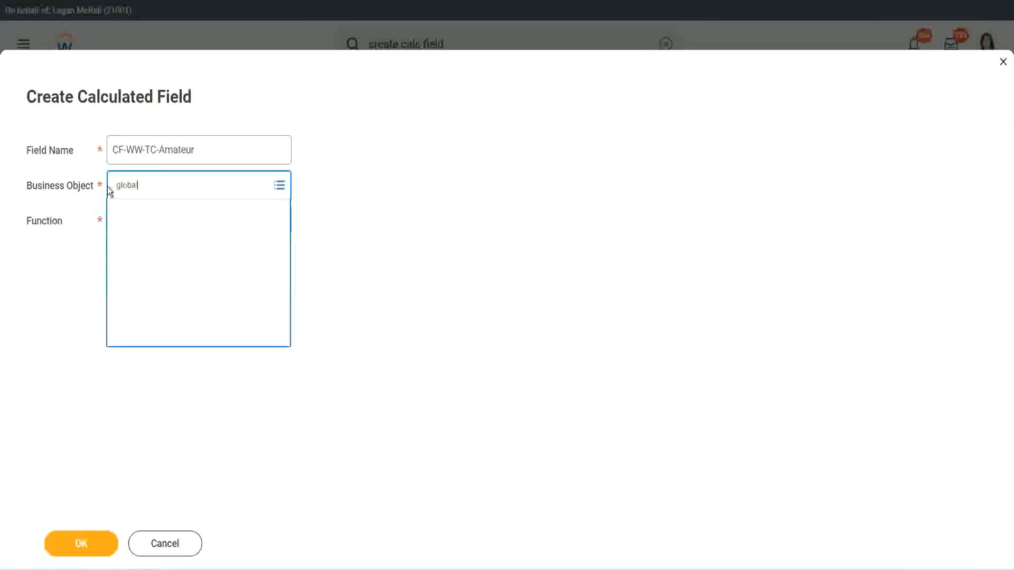
Step: Change the new field's name to CF-WW-TC-Senior and set its function to Text Constant
click(163, 157)
double_click(159, 150)
text(S)
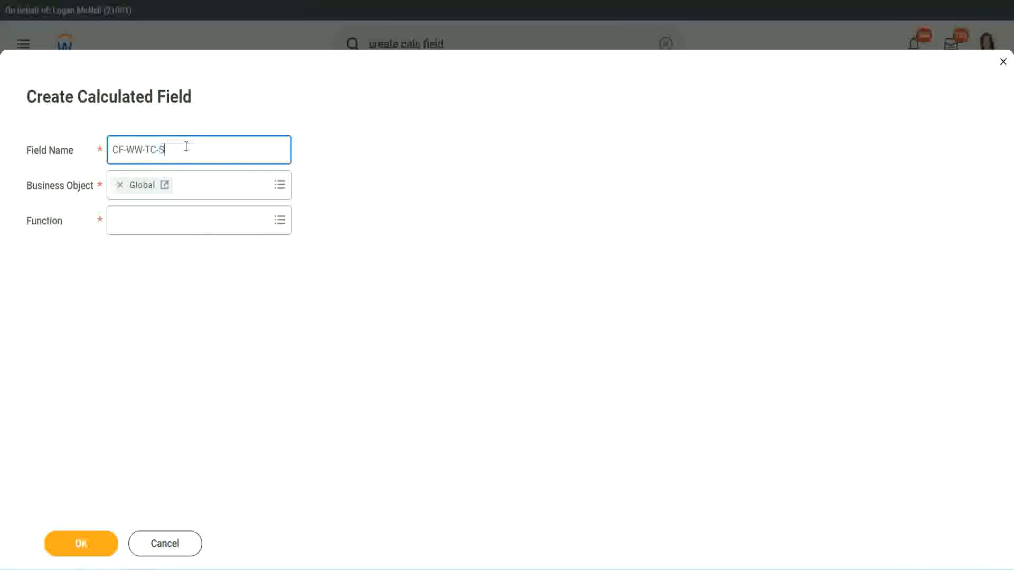
text(enior)
click(162, 230)
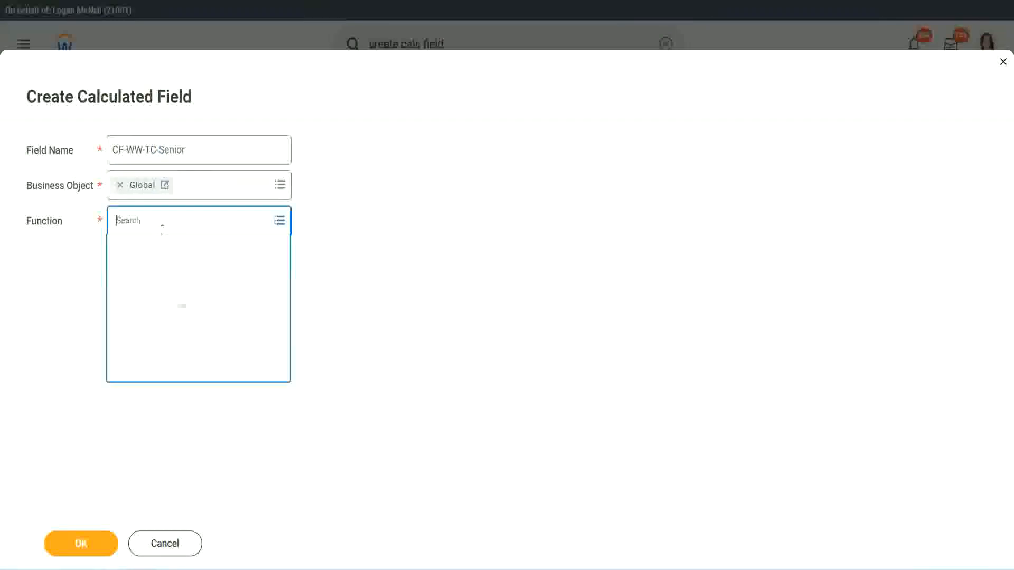
text(tc)
key(Return)
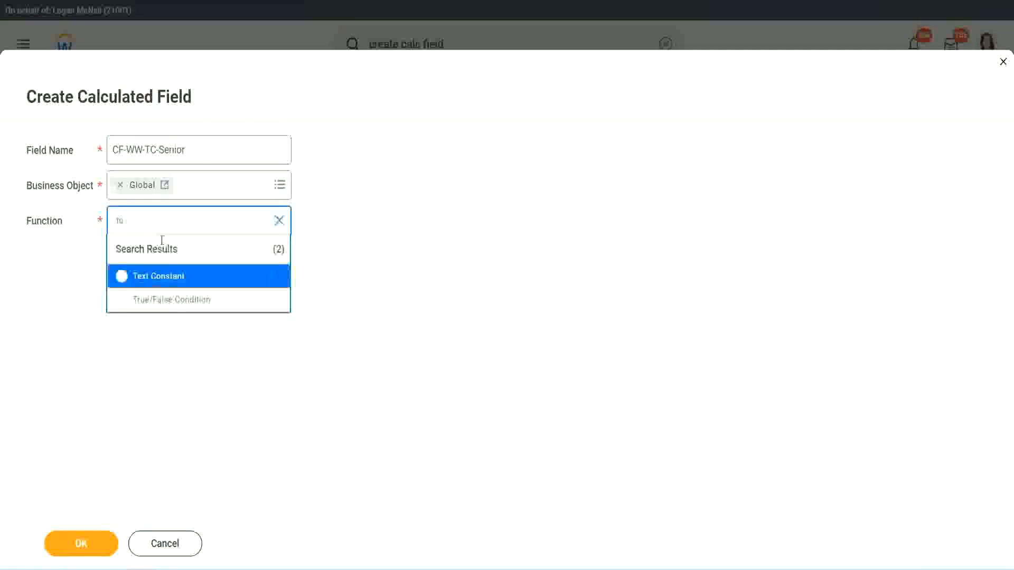
click(156, 275)
Step: Continue to the definition of CF-WW-TC-Senior, enter Senior as the text constant and save the field
click(90, 549)
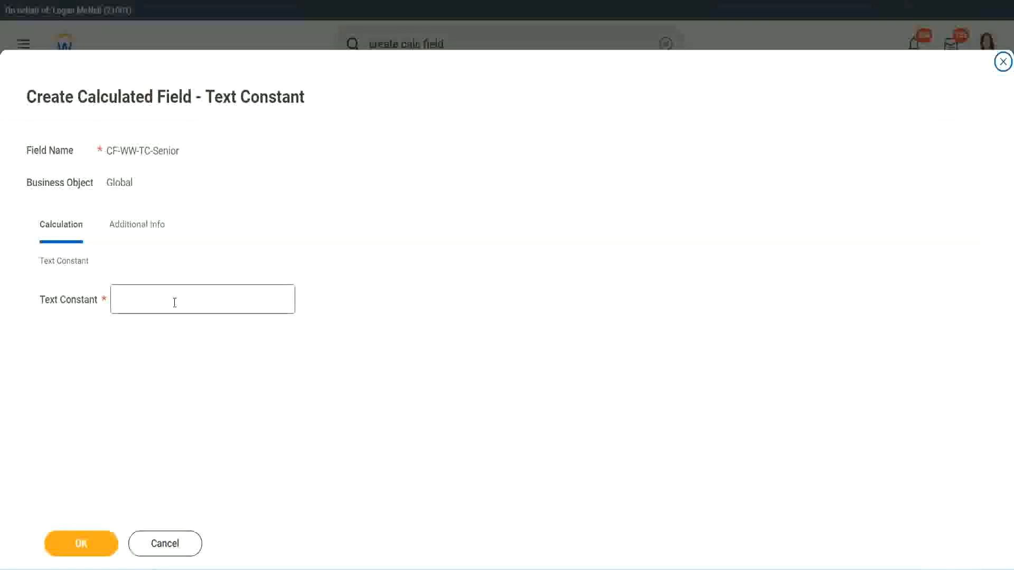
click(171, 296)
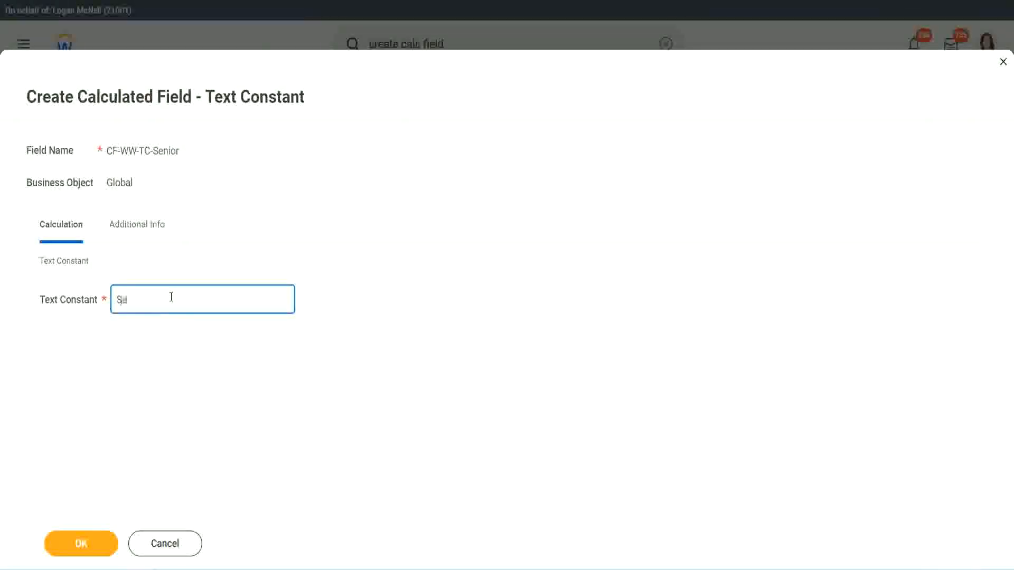
click(100, 536)
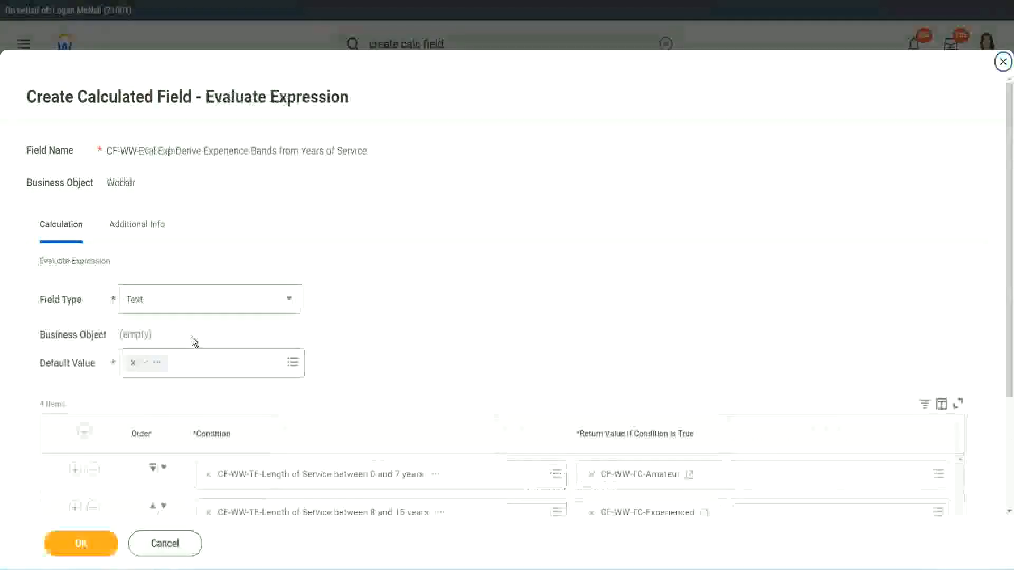
Step: Copy the third row's return value name, start a calculated field for the fourth row's return value and name it CF-WW-TC-Legend
scroll(733, 380, down, 3)
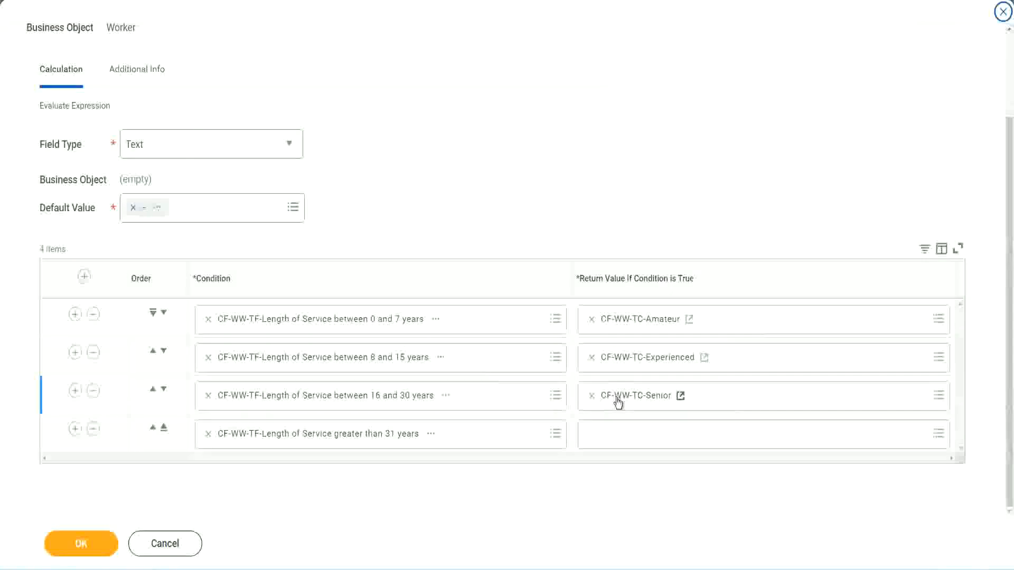
right_click(616, 398)
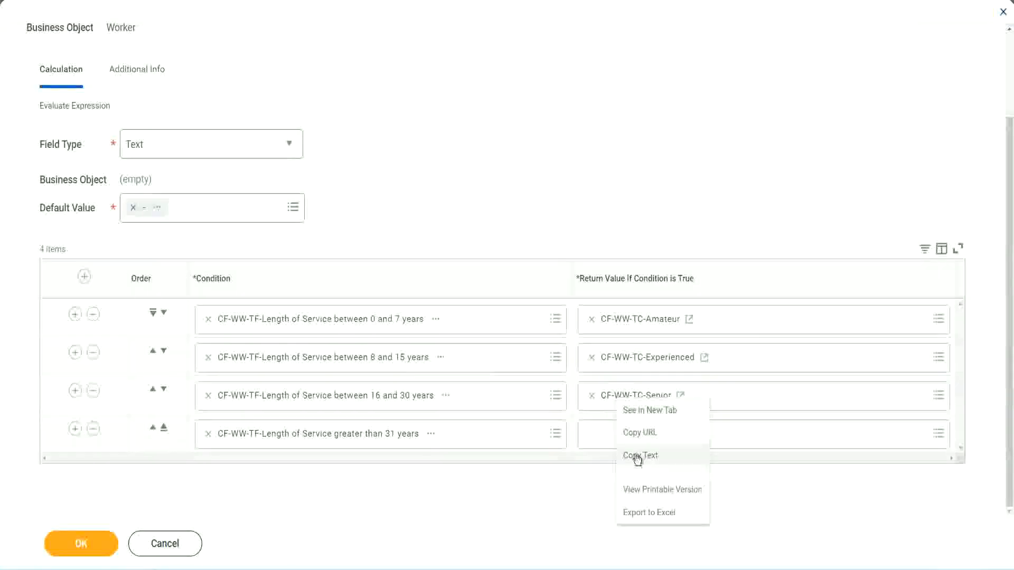
click(636, 453)
click(616, 435)
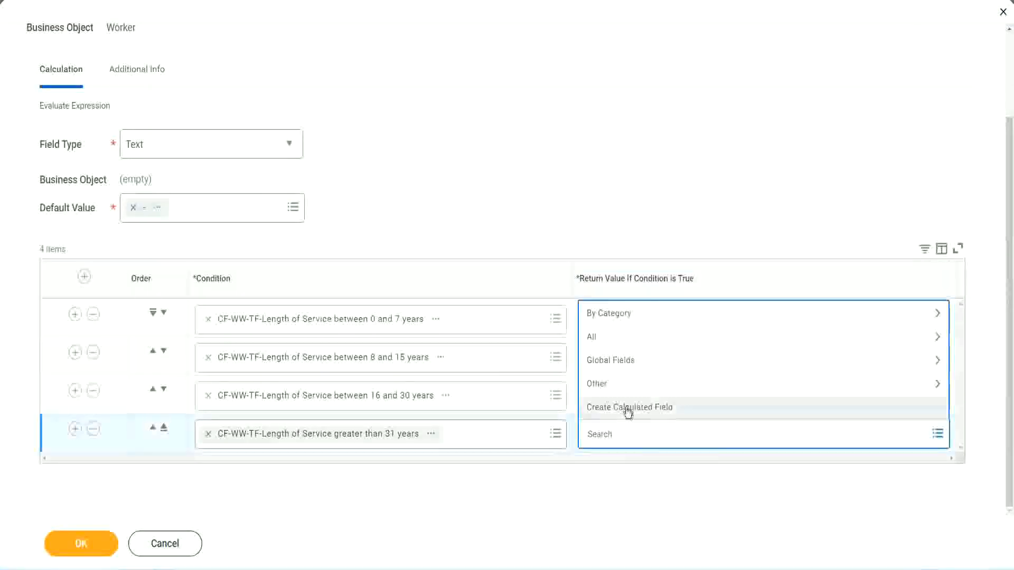
click(627, 412)
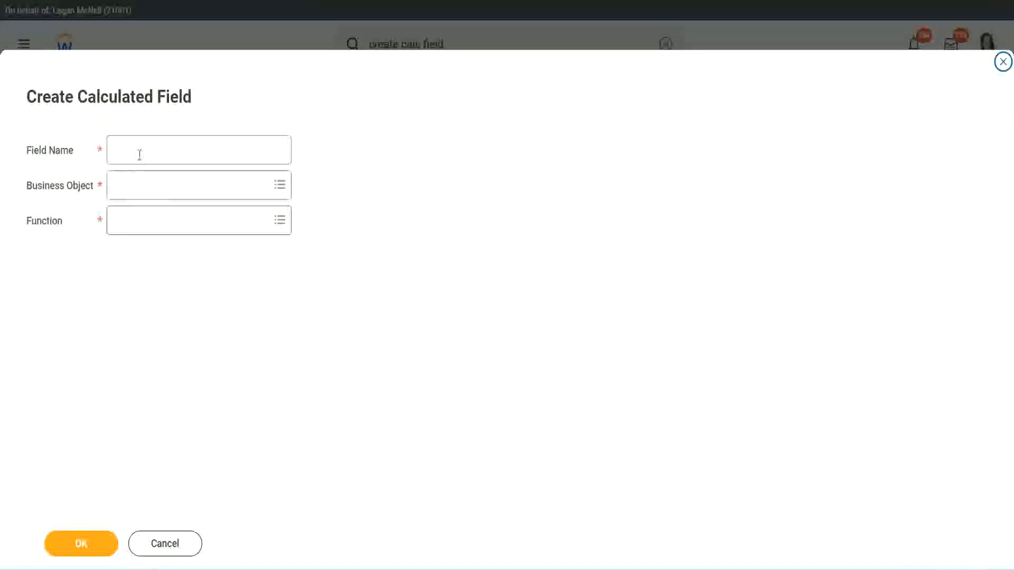
click(140, 155)
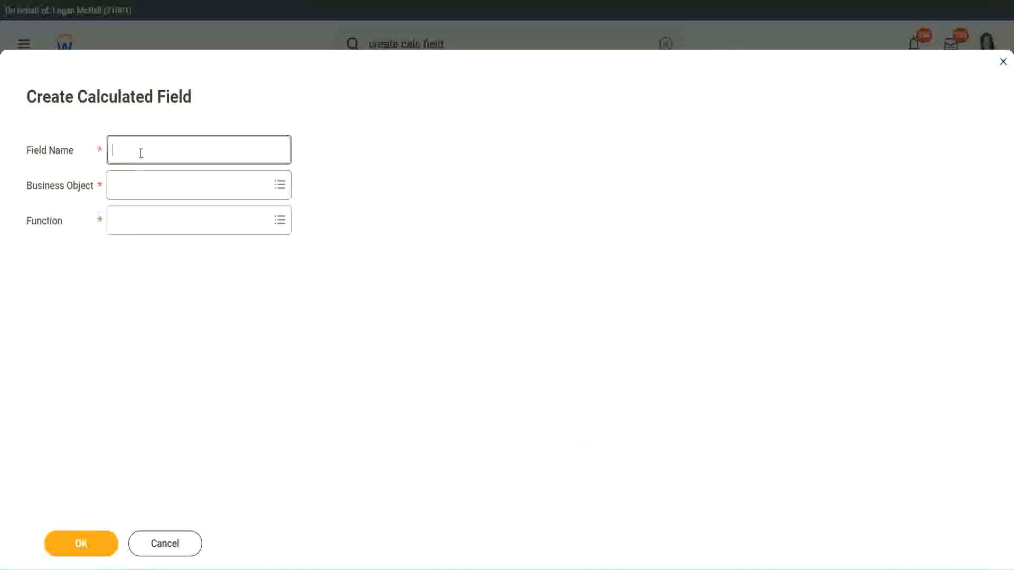
key(ctrl+v)
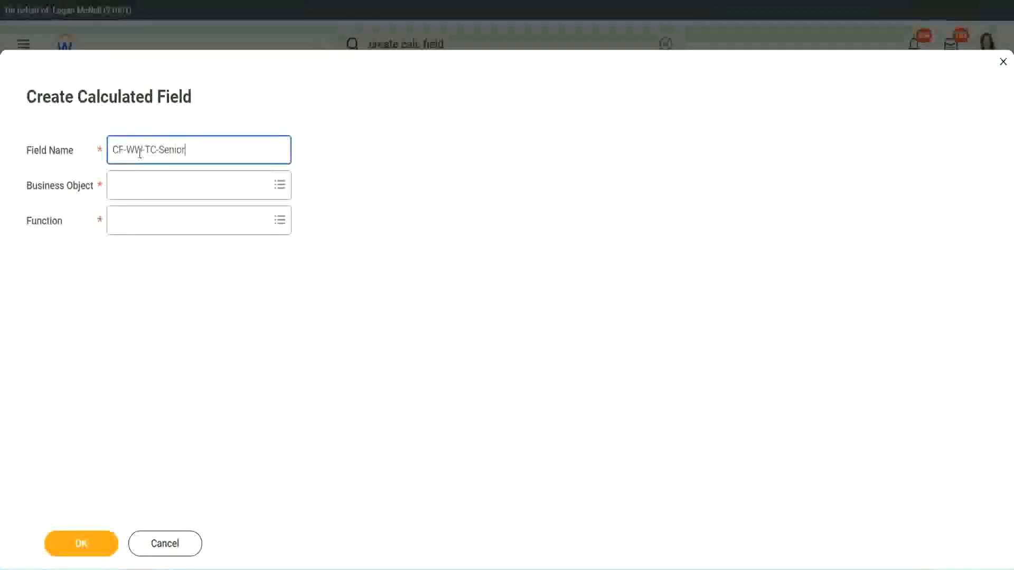
key(ctrl+shift+Left)
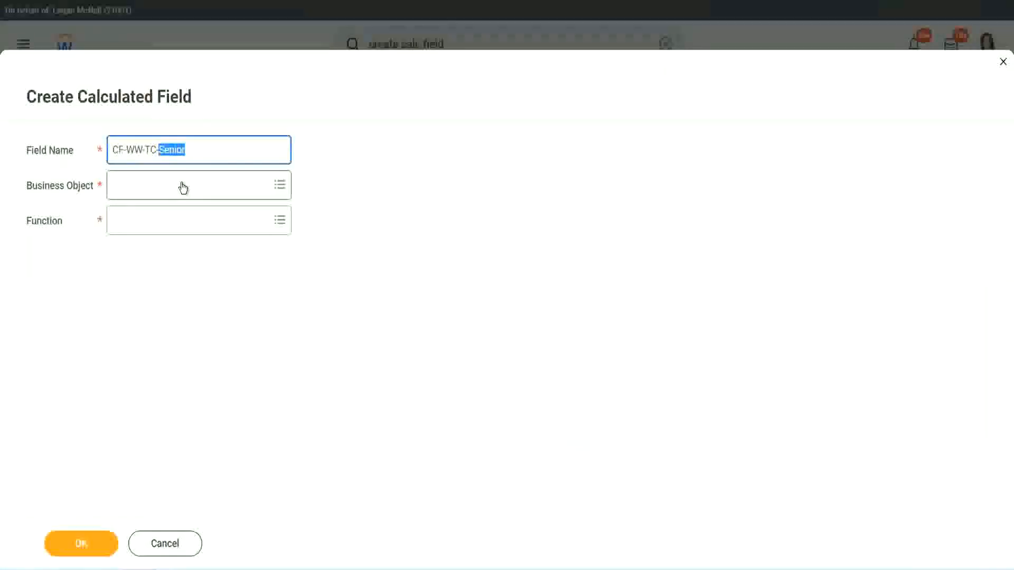
text(Legend)
Step: Set the new field's business object to Global and its function to Text Constant
click(143, 193)
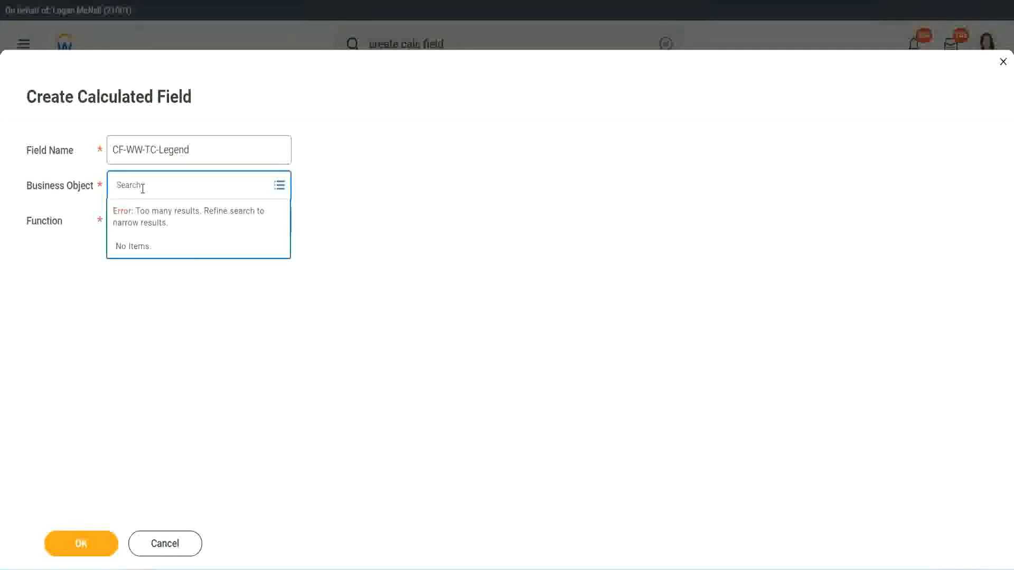
text(Wlo)
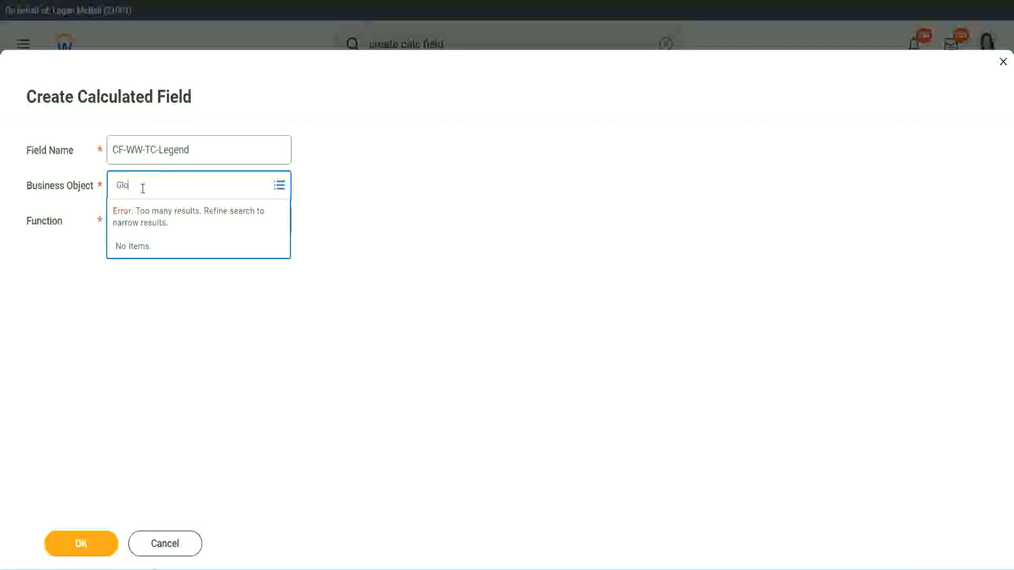
text(bal)
key(Return)
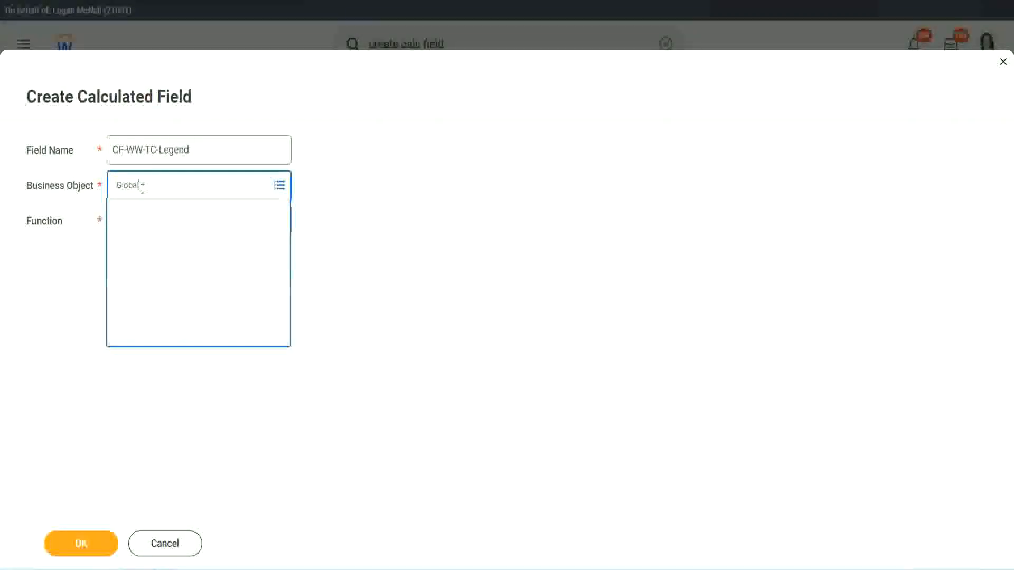
click(145, 242)
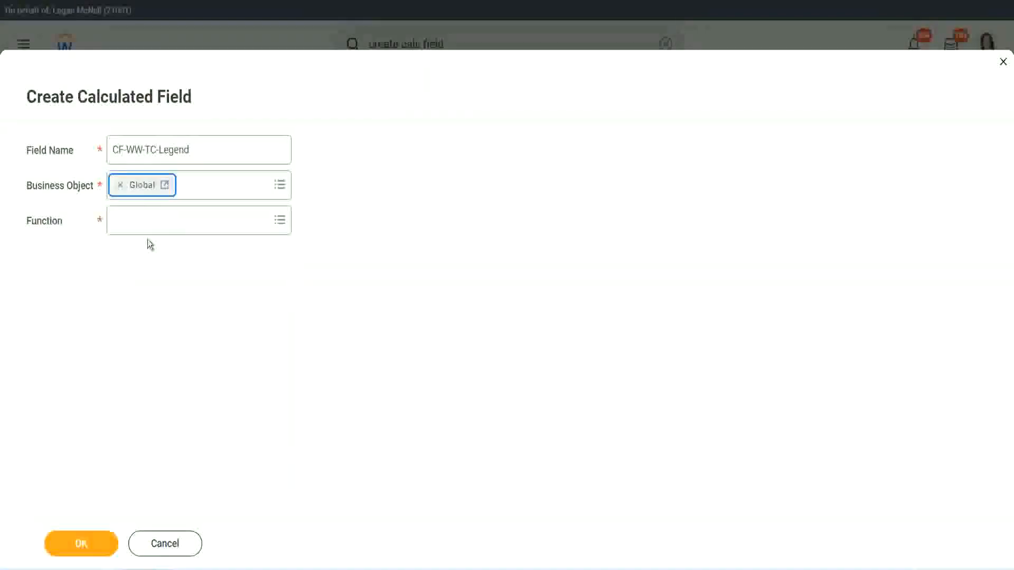
click(148, 224)
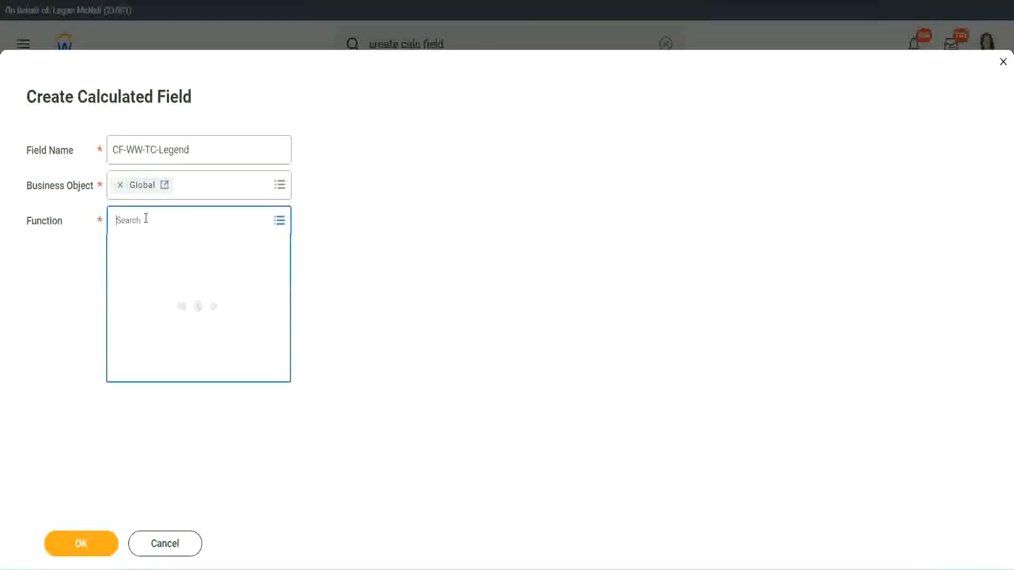
text(tc)
key(Return)
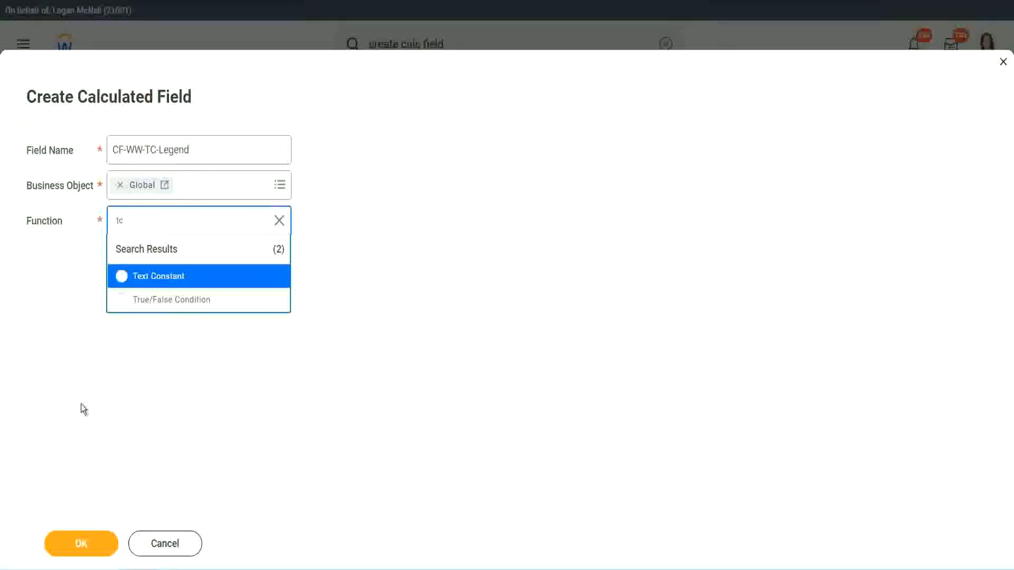
click(124, 280)
Step: Continue to the definition of CF-WW-TC-Legend, enter Legend as the text constant and save the field
click(69, 544)
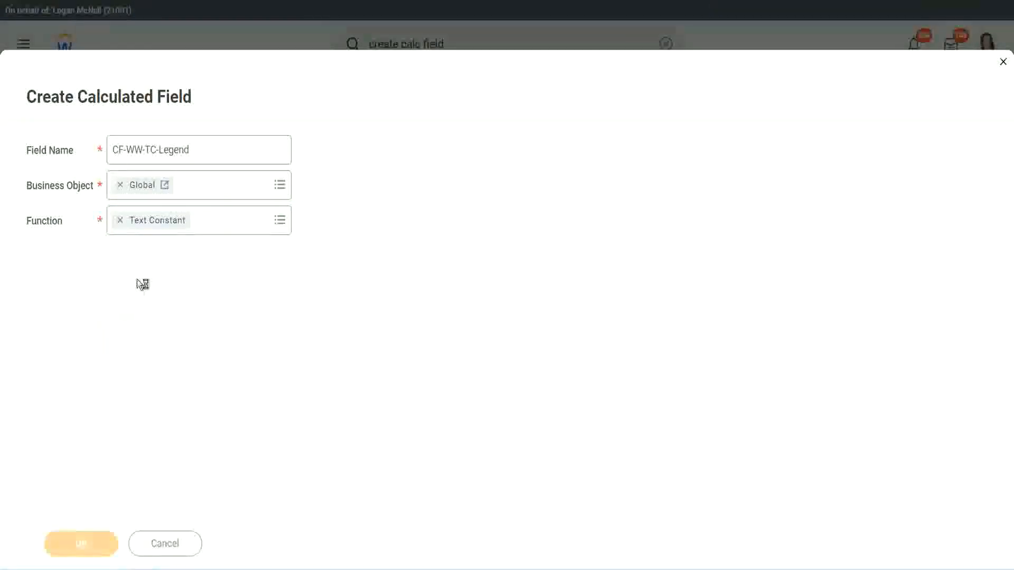
click(131, 300)
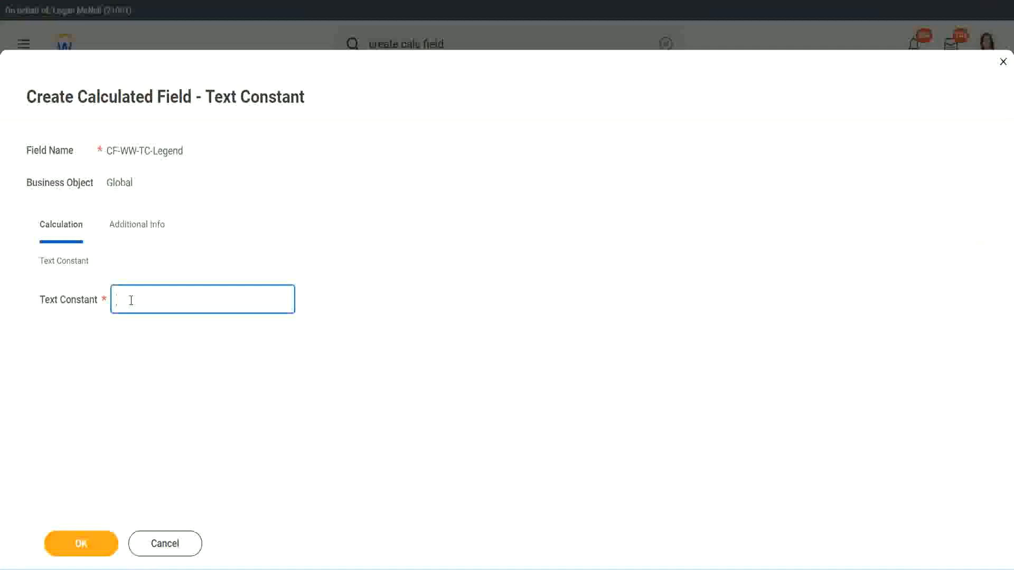
text(Legend)
click(85, 546)
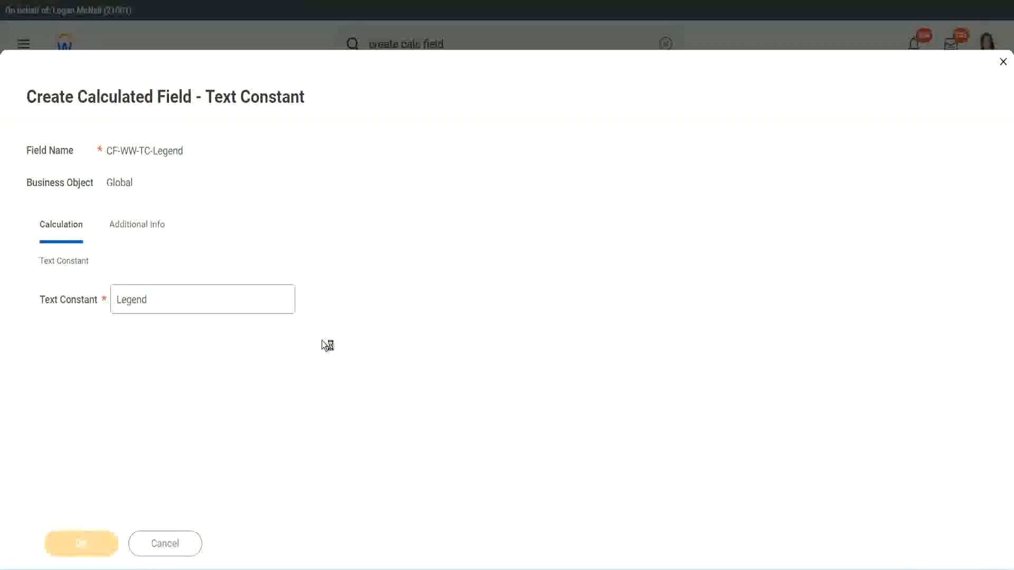
Step: Review the field type, conditions and return values of the Evaluate Expression calculated field and save it
scroll(536, 283, down, 3)
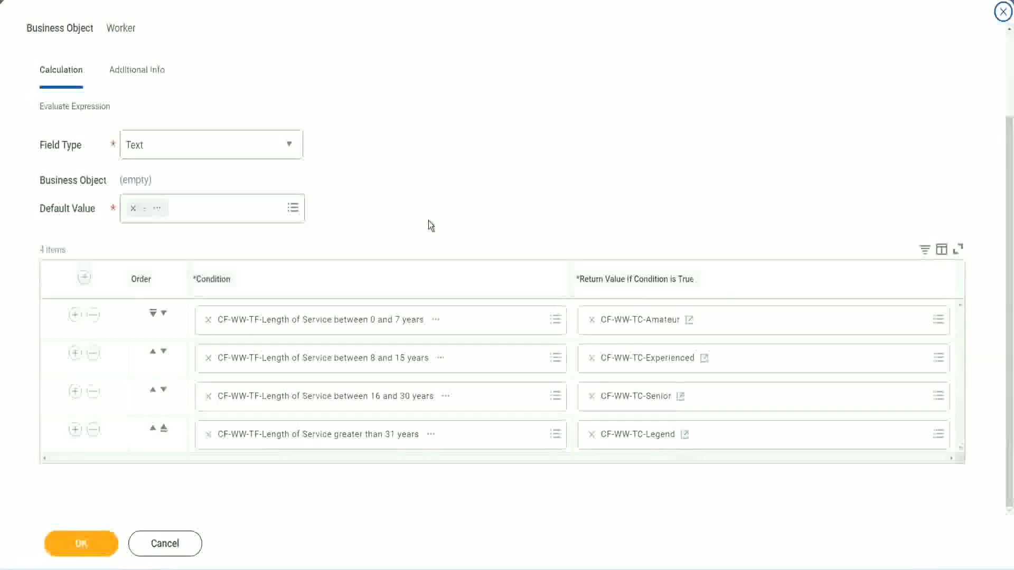
scroll(429, 212, up, 1)
scroll(429, 211, up, 1)
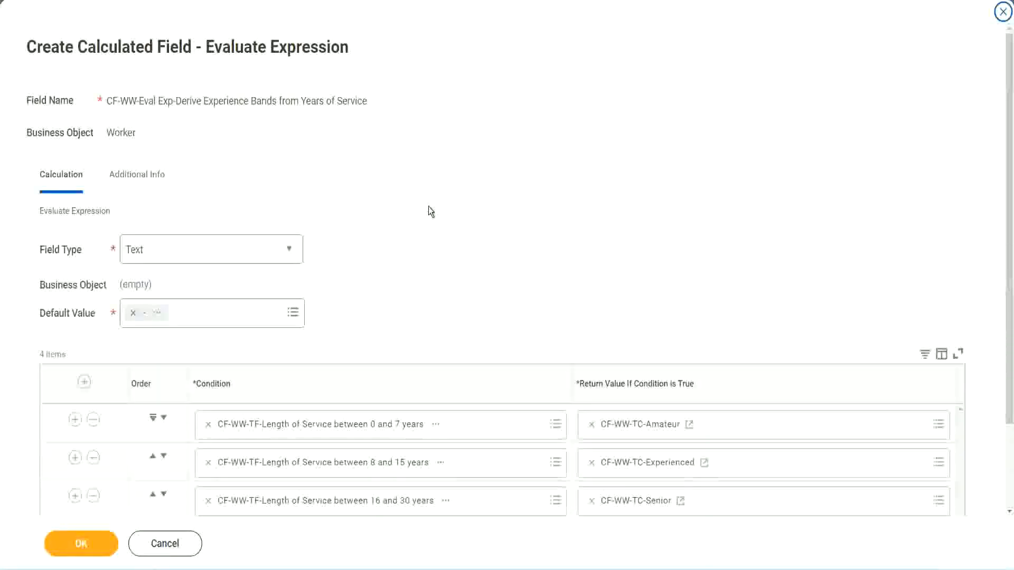
scroll(429, 212, down, 2)
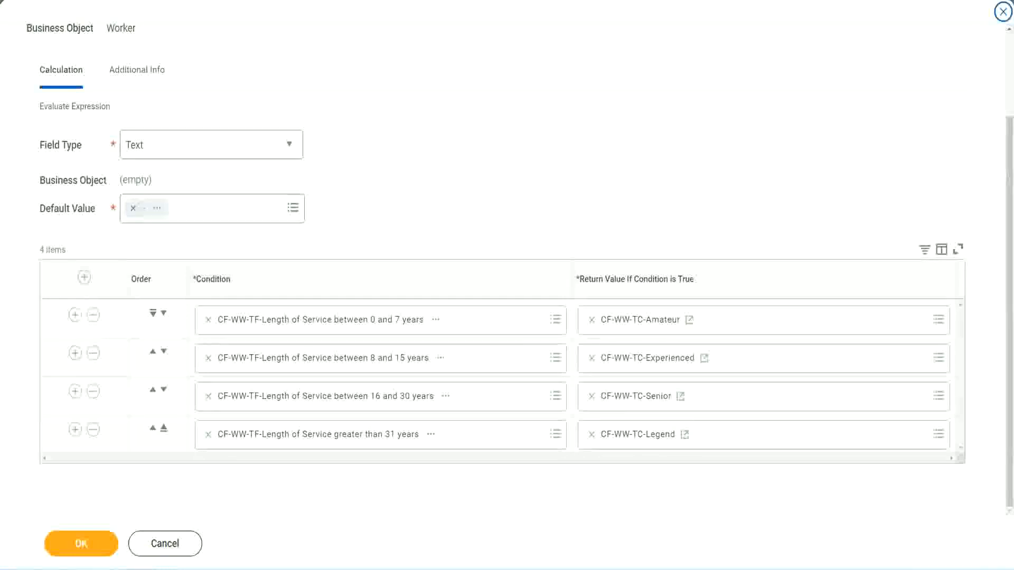
mouse_move(650, 148)
mouse_down()
mouse_move(644, 230)
mouse_move(657, 256)
mouse_up()
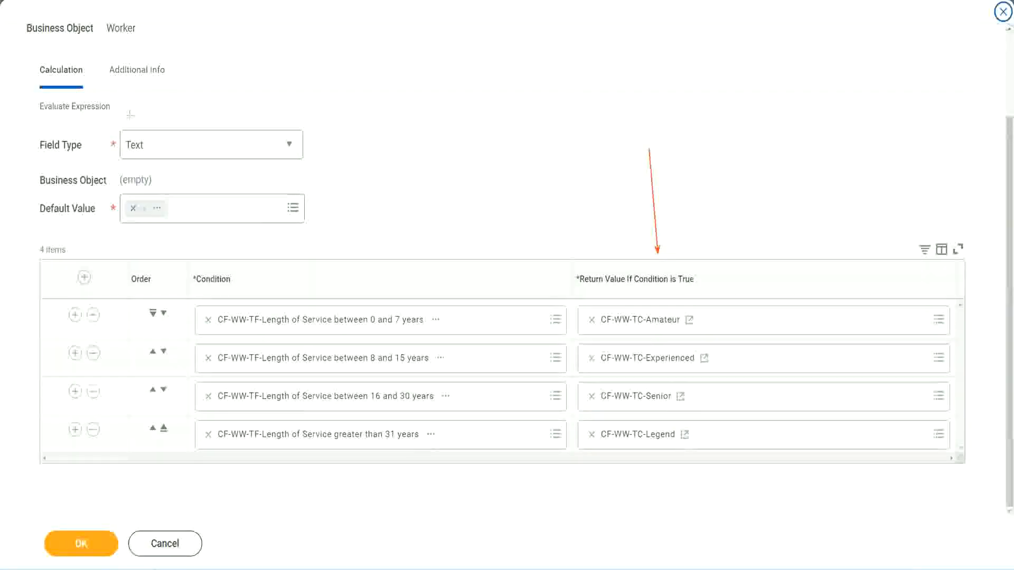
drag(126, 91, 130, 127)
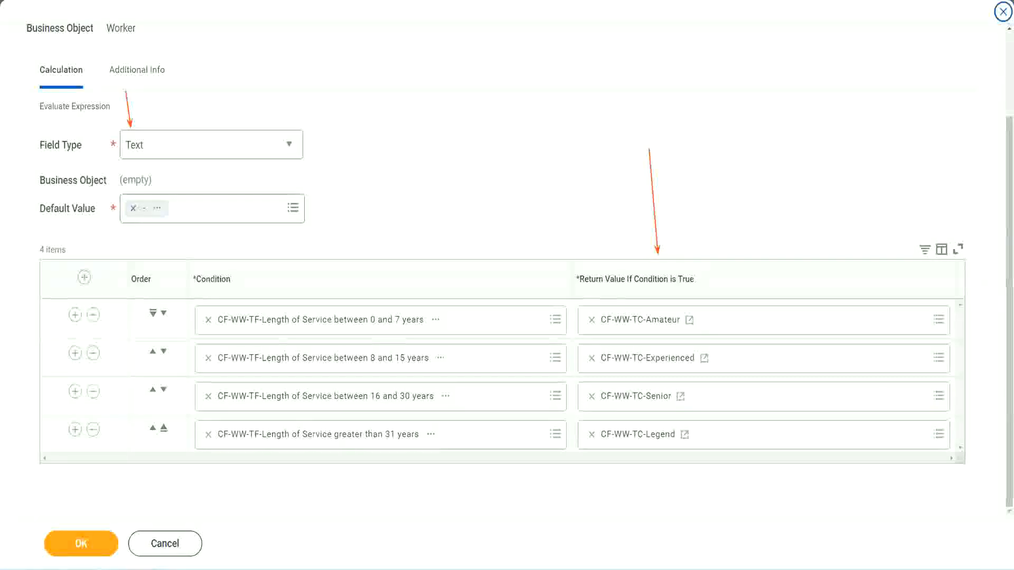
click(87, 541)
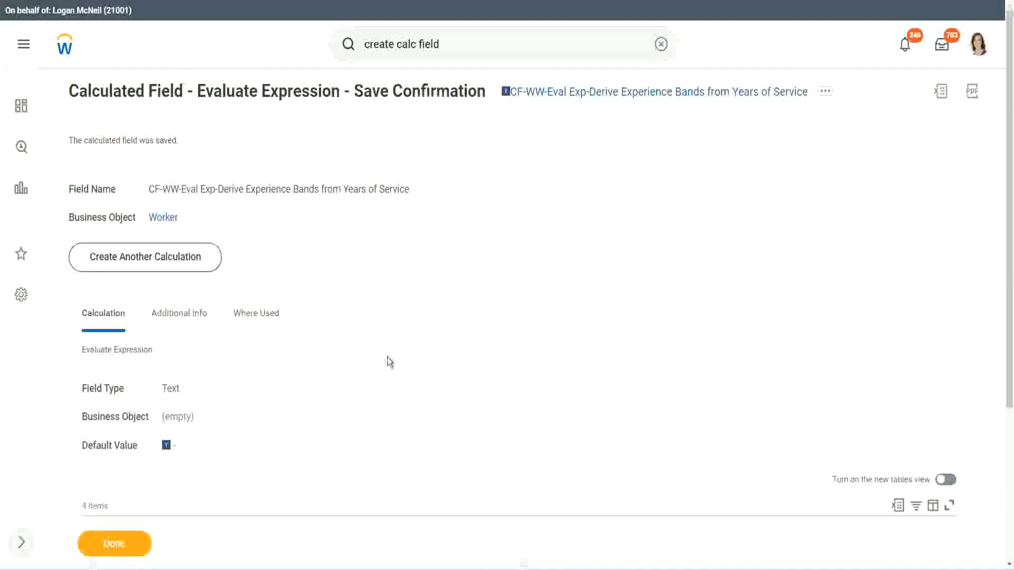
Step: Review the saved Evaluate Expression definition, copy the calculated field's name and finish the save confirmation
scroll(390, 362, down, 4)
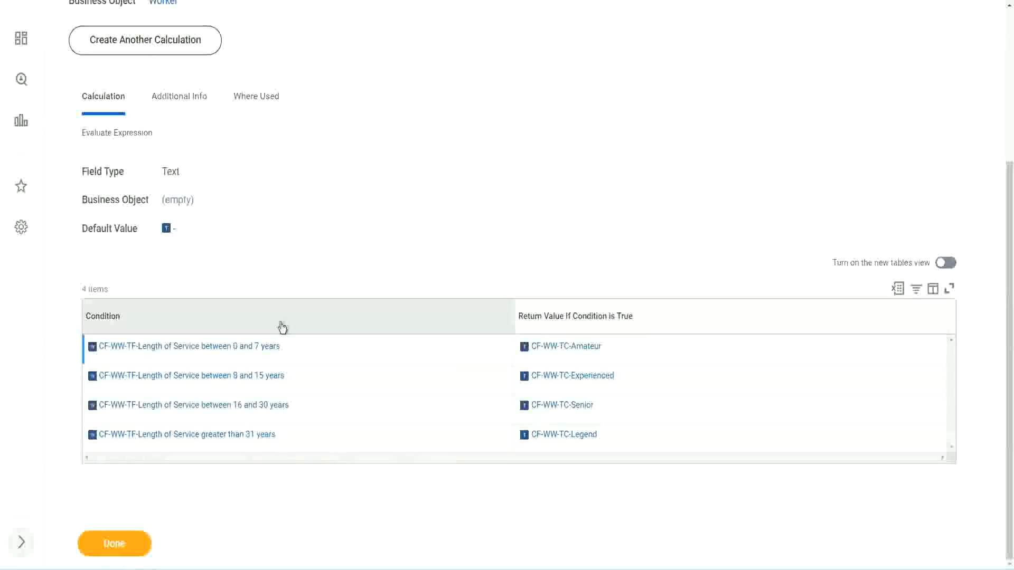
scroll(283, 323, up, 4)
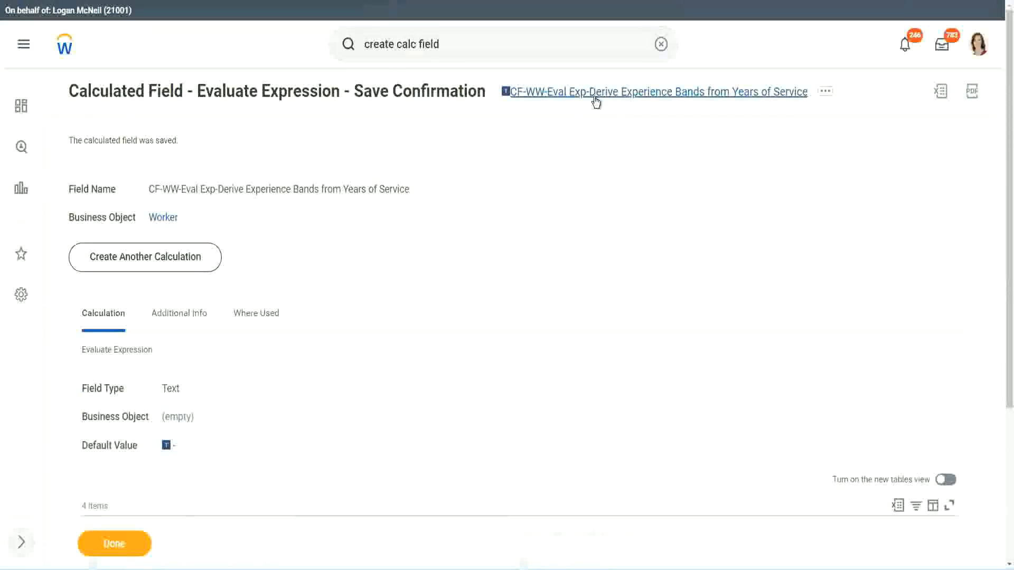
click(619, 157)
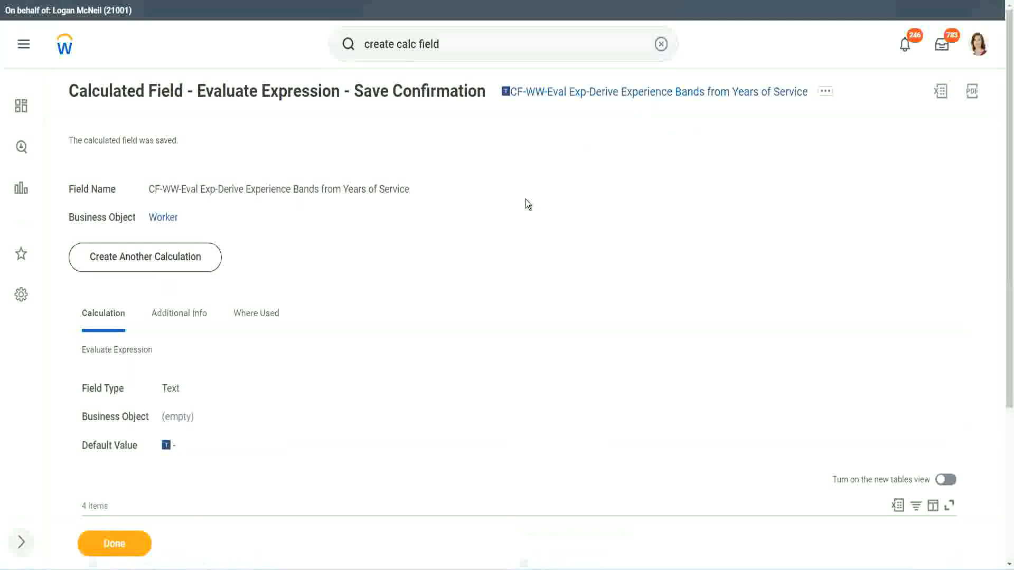
click(113, 545)
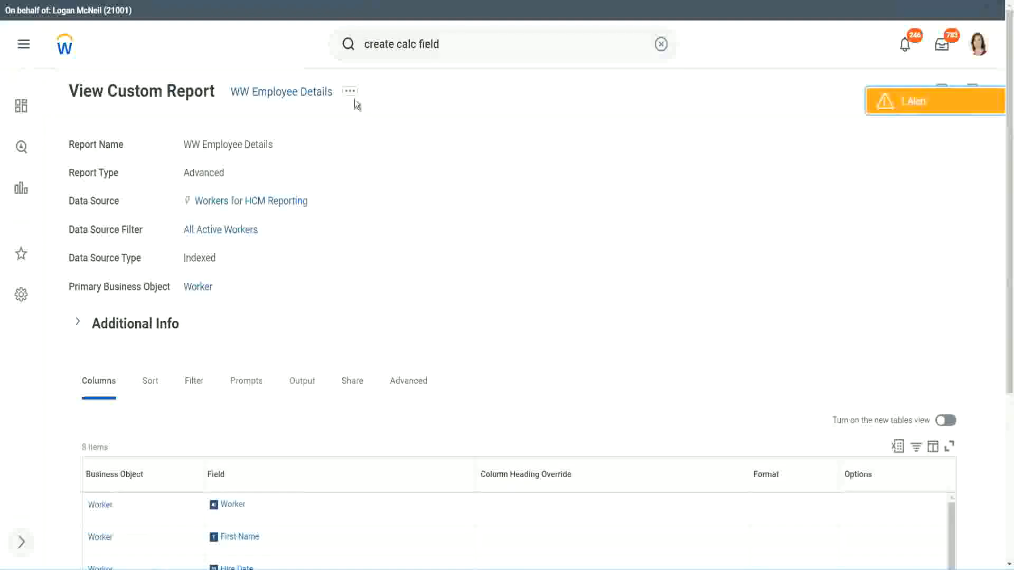
Step: Open the WW Employee Details custom report for editing and go to its column definitions
click(353, 99)
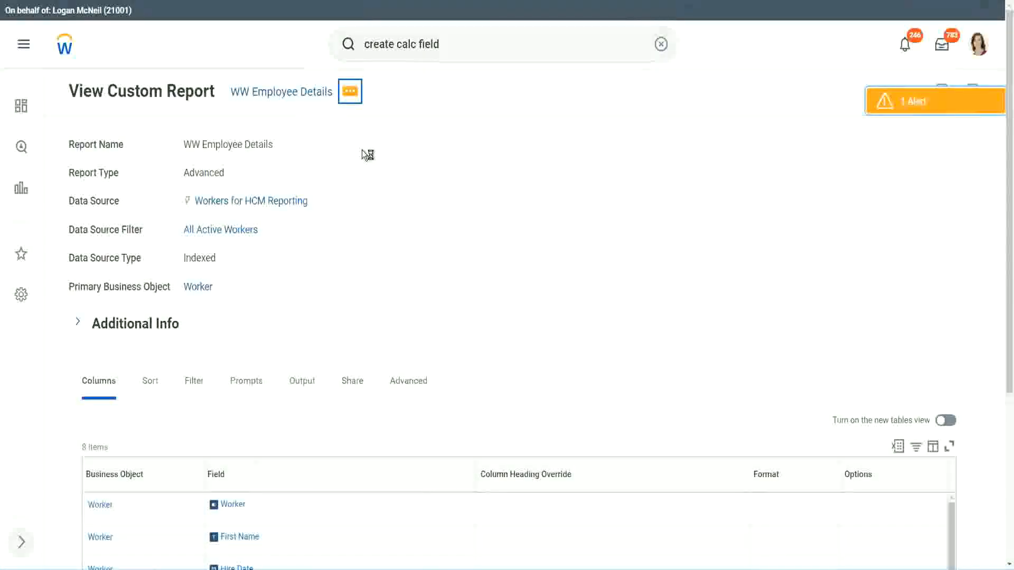
mouse_move(414, 149)
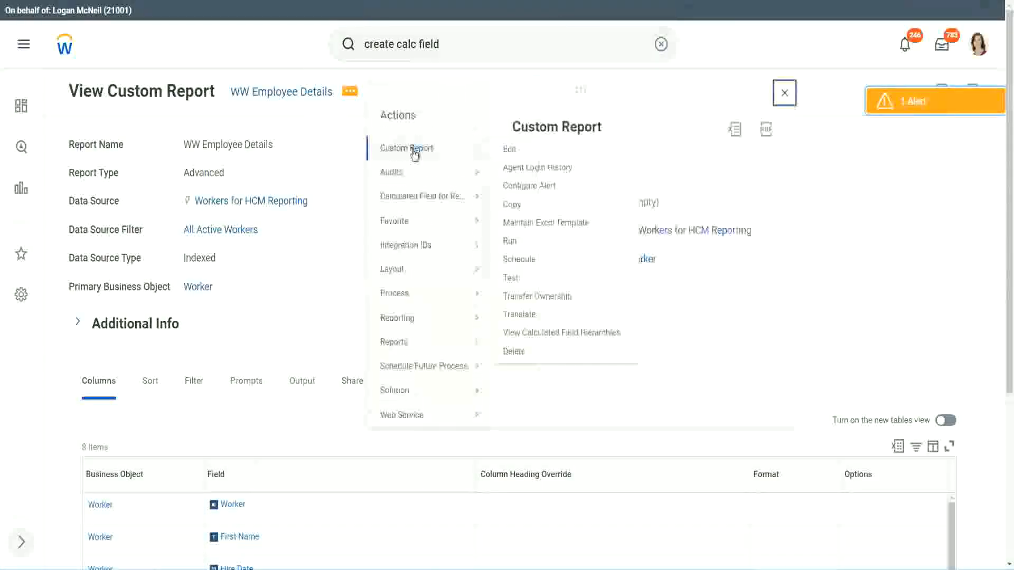
click(516, 153)
scroll(370, 233, down, 4)
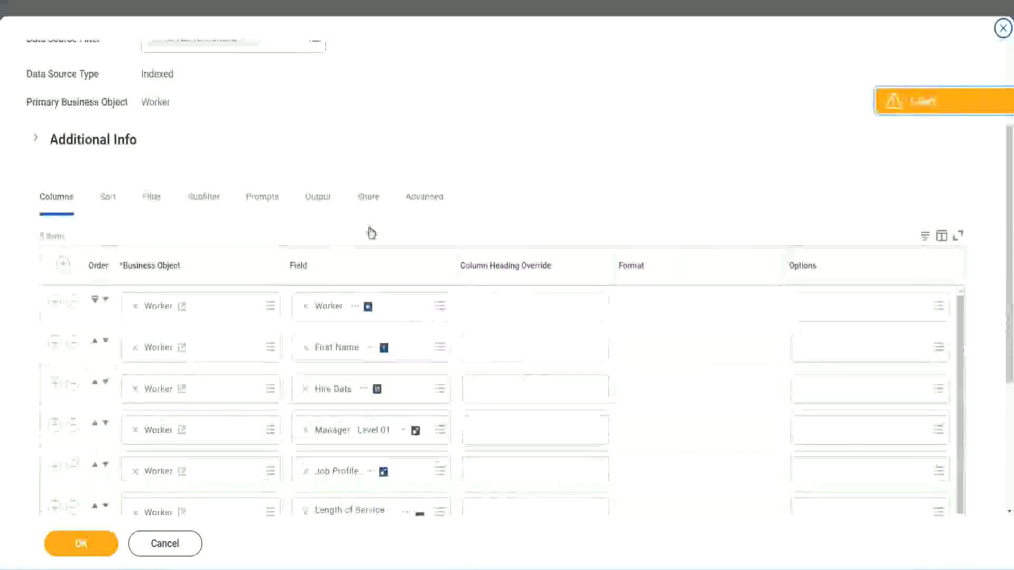
scroll(359, 243, down, 2)
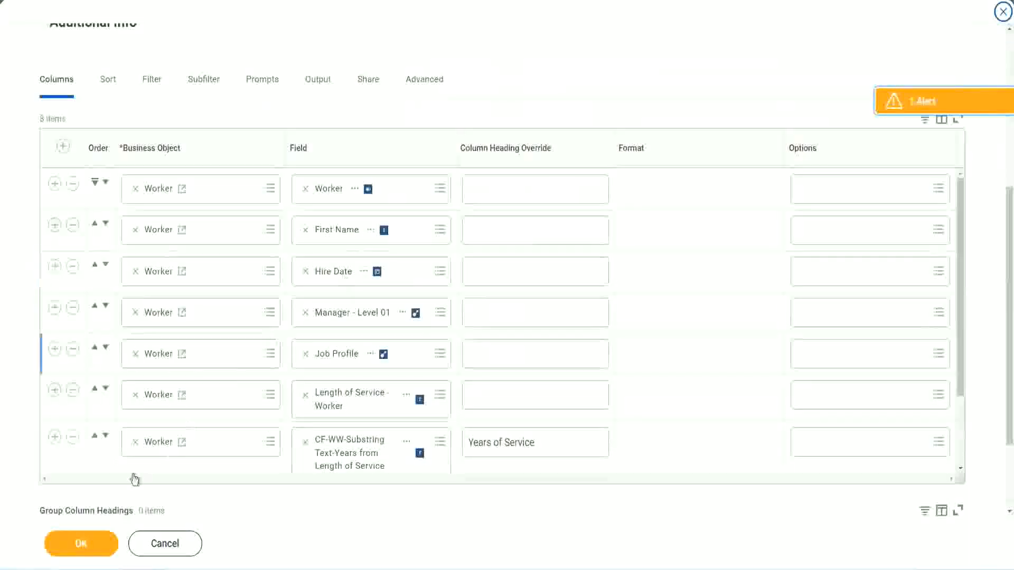
Step: Add a Worker column to the report using the field CF-WW-Eval Exp-Derive Experience Bands from Years of Service
click(55, 438)
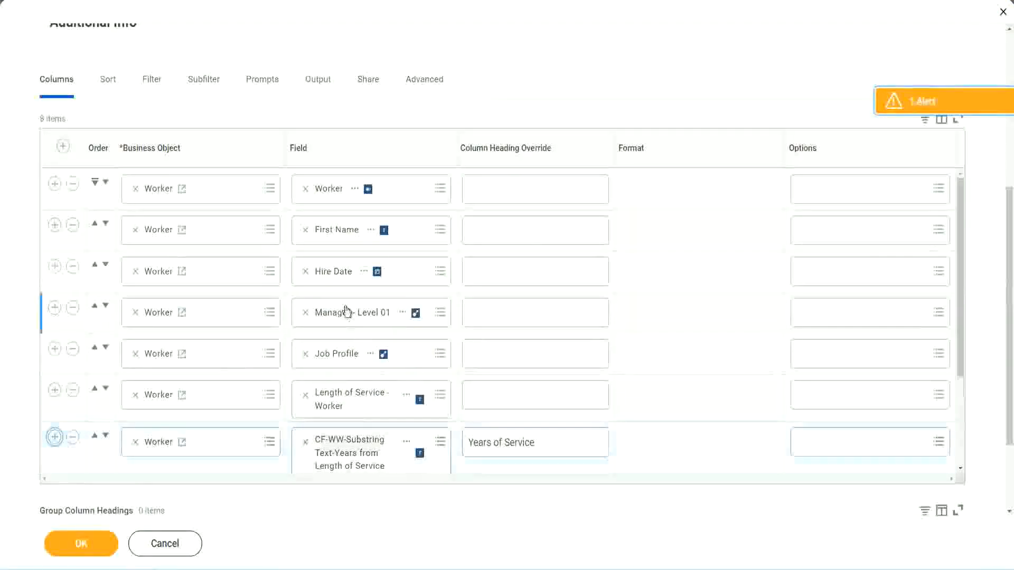
scroll(530, 341, down, 2)
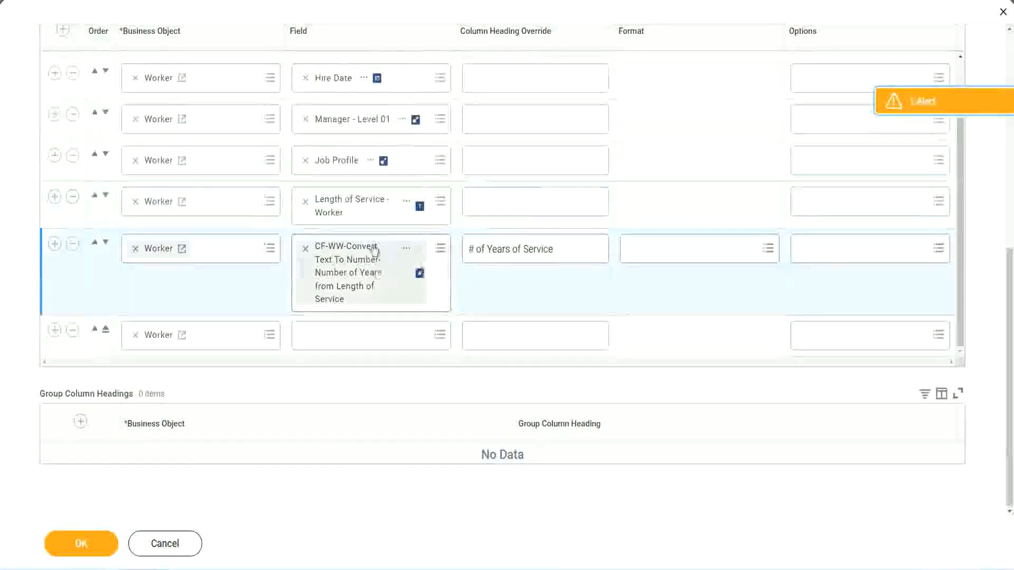
click(331, 334)
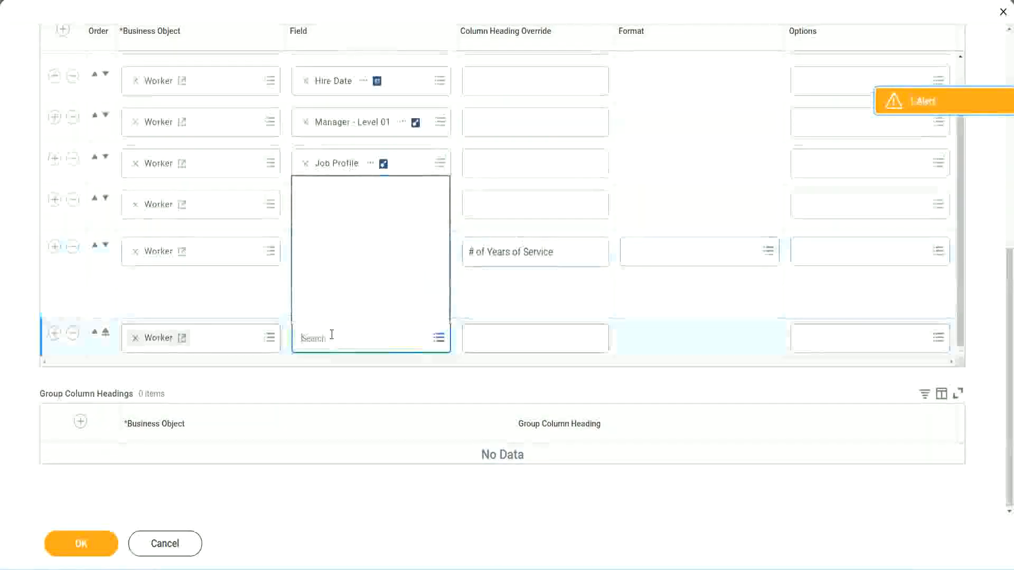
key(ctrl+v)
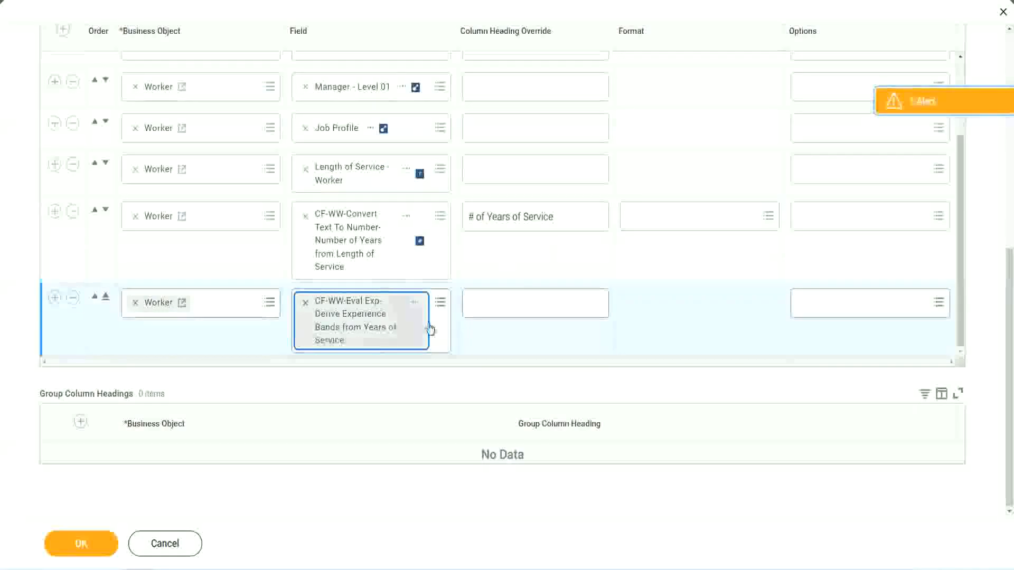
Step: Override the new column's heading with Experience Bands and save the report definition
click(516, 304)
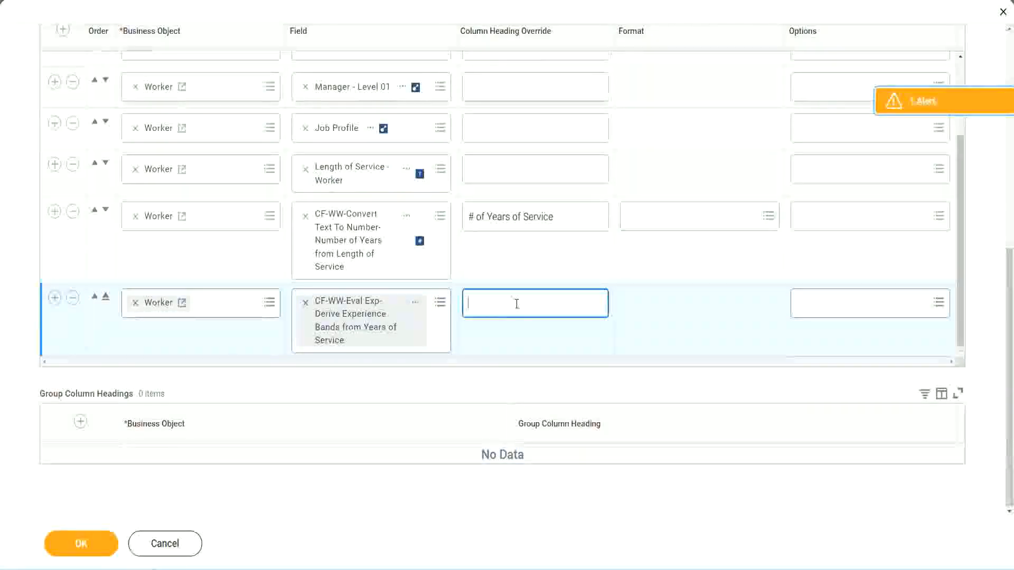
text(E)
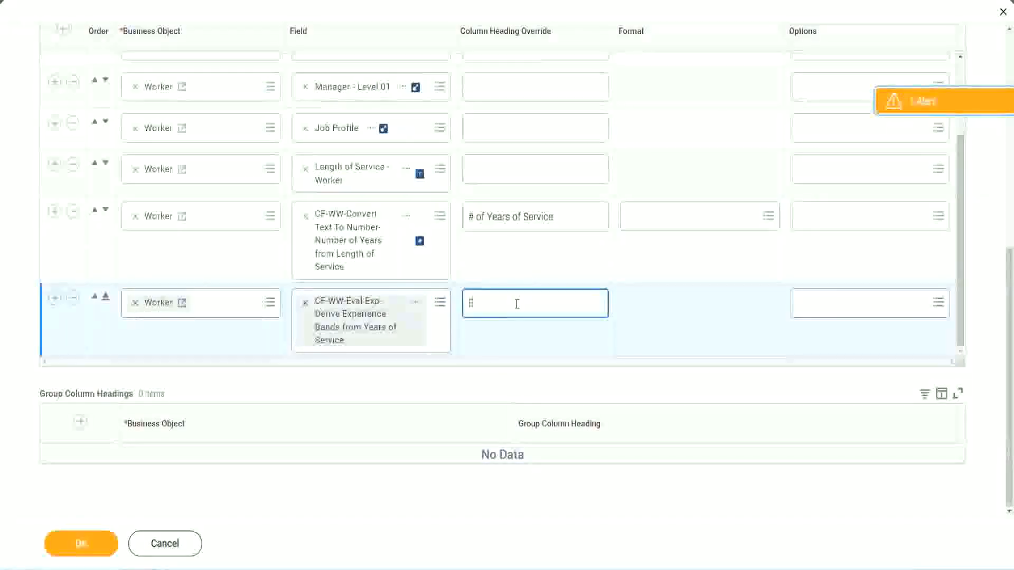
text(xperience Bands)
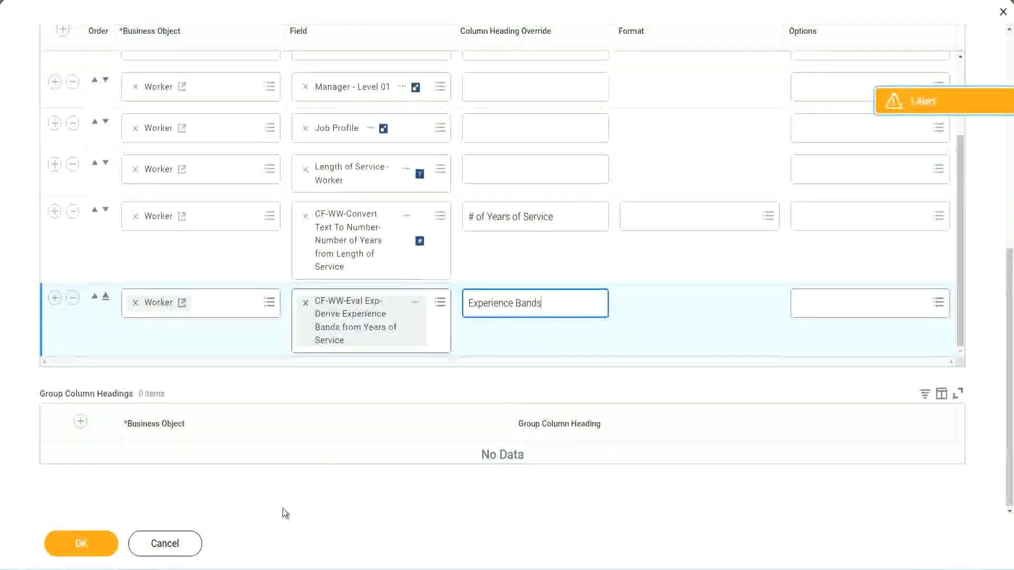
click(96, 545)
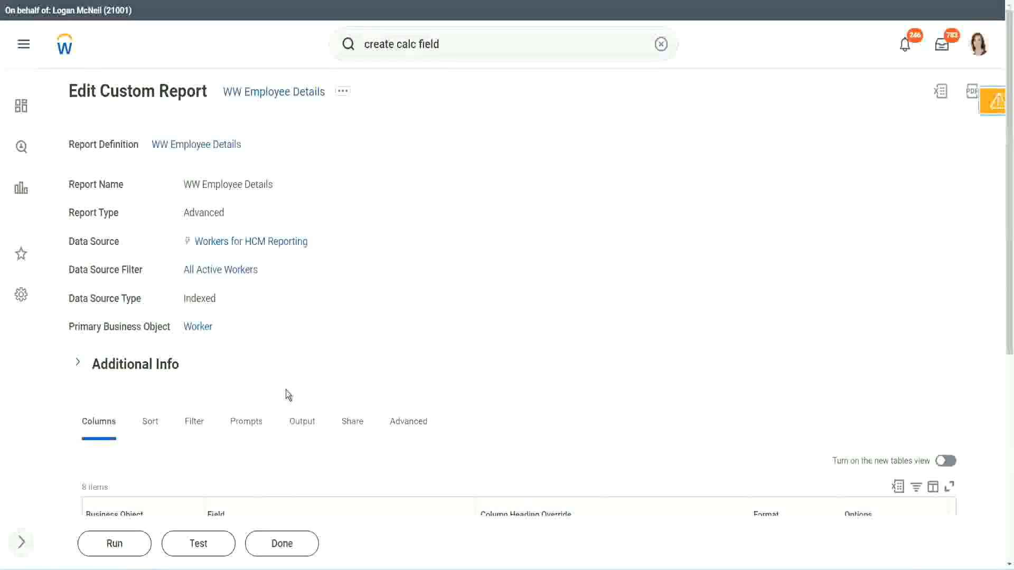
Step: Run the WW Employee Details report with all prompts left blank and check the first worker's years of service
scroll(316, 357, down, 4)
click(115, 543)
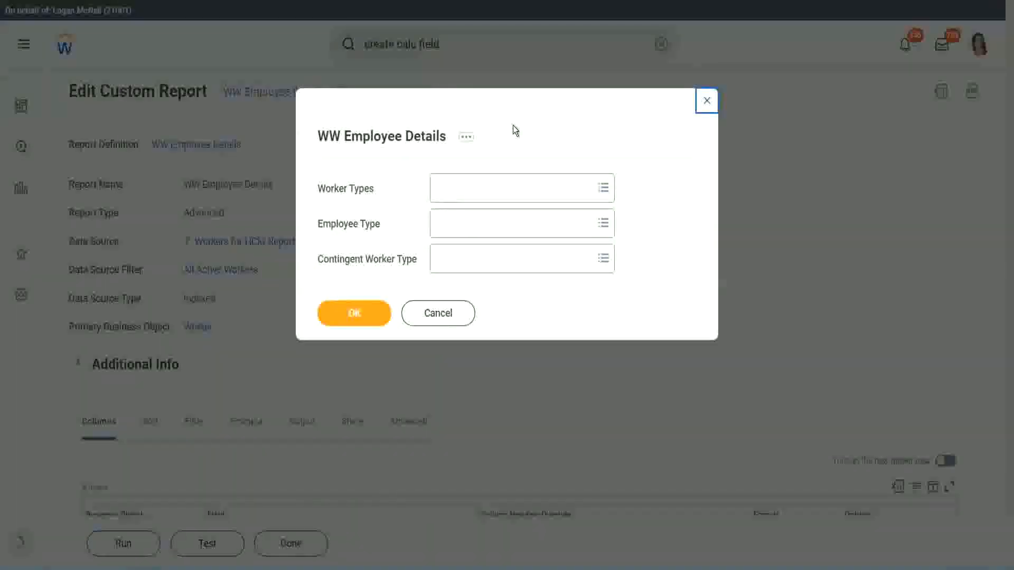
click(354, 313)
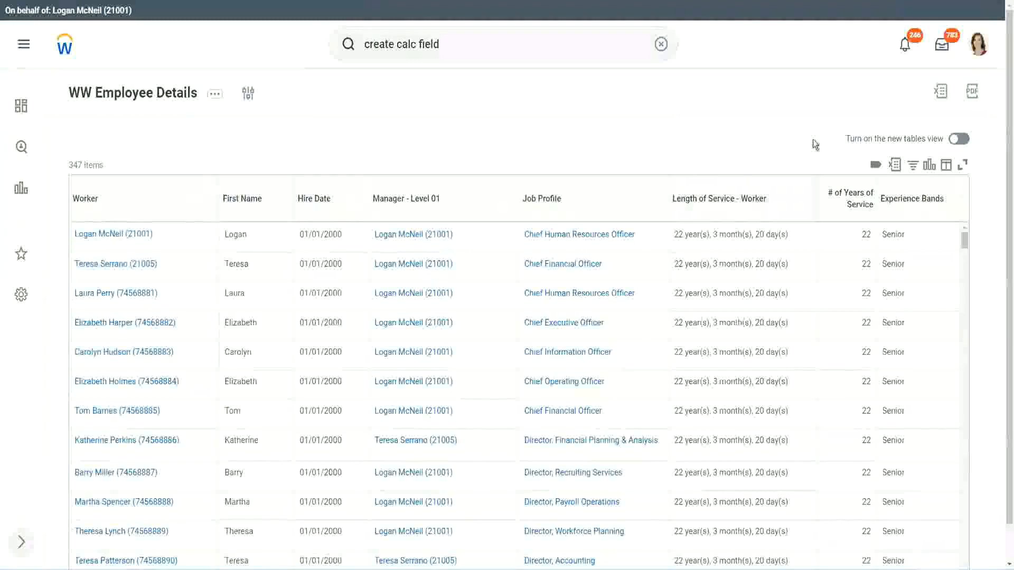
scroll(869, 202, down, 1)
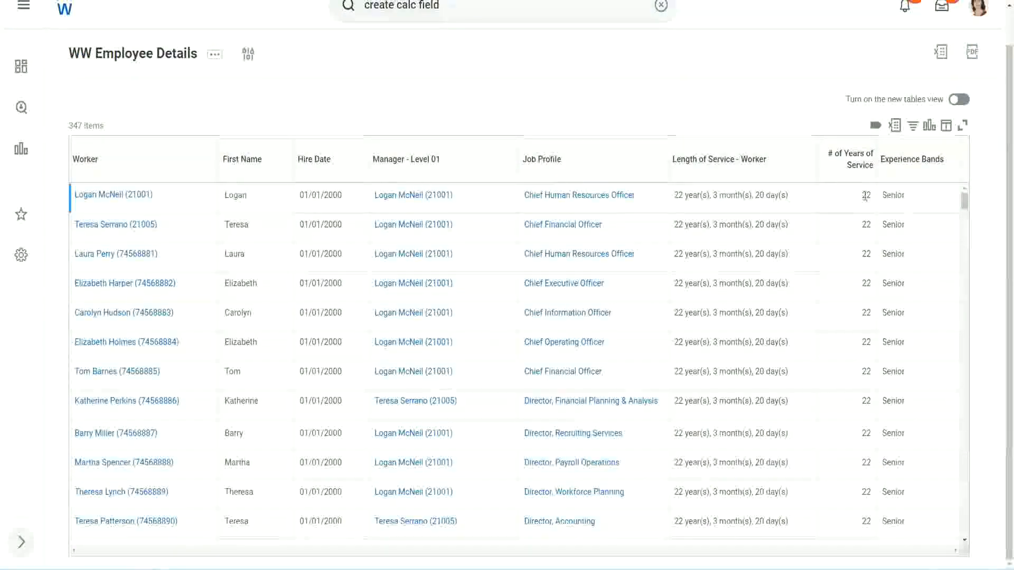
drag(861, 195, 872, 195)
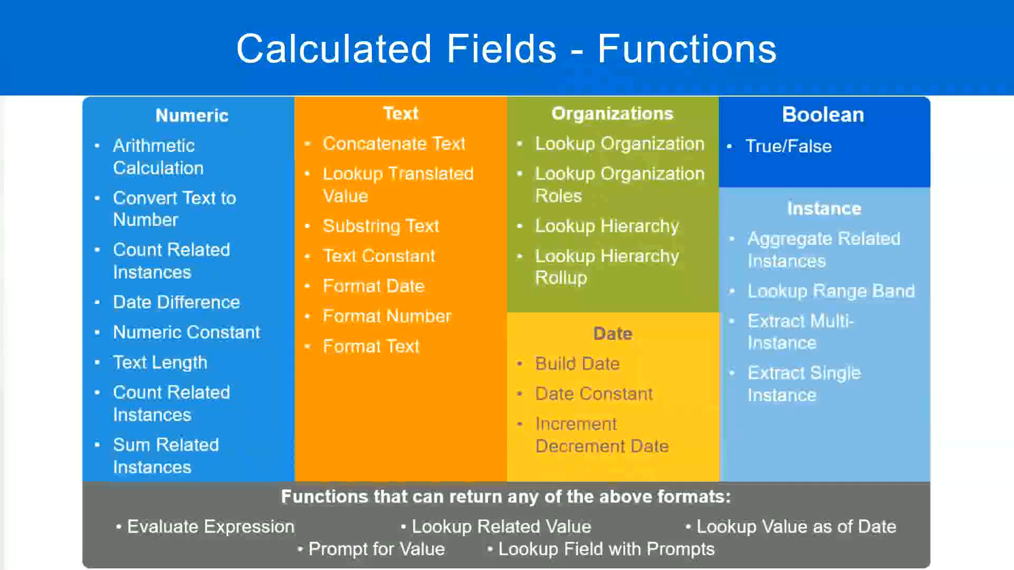
Step: Switch to the Notepad++ notes and check which year range is assigned to the Senior band
key(alt+Tab)
click(260, 186)
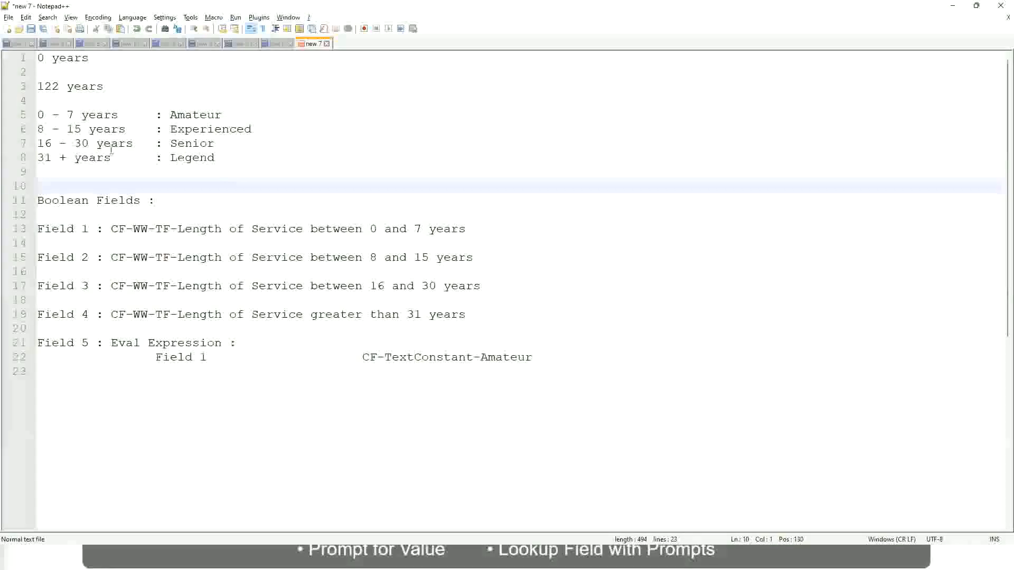
click(180, 142)
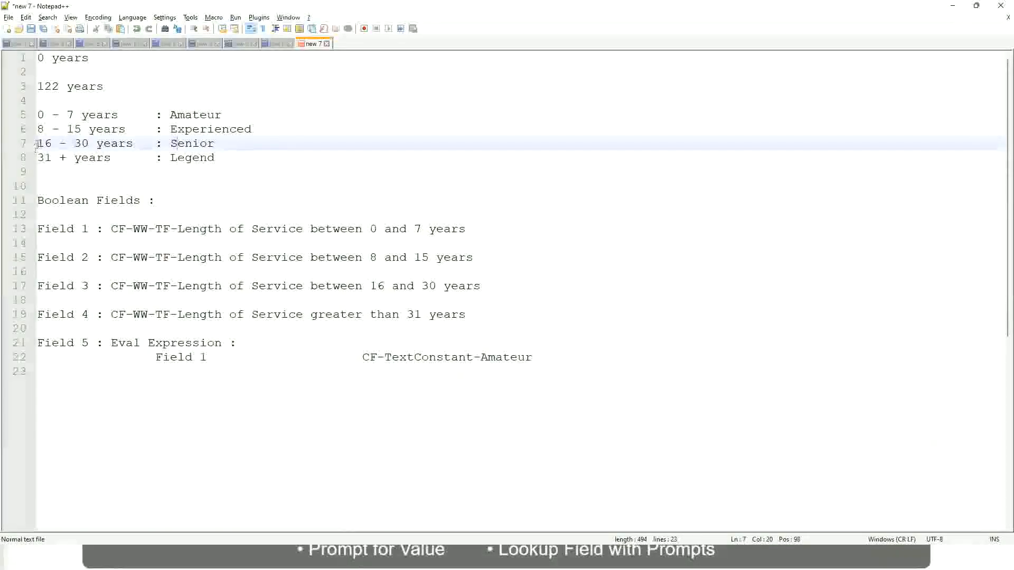
drag(36, 144, 99, 145)
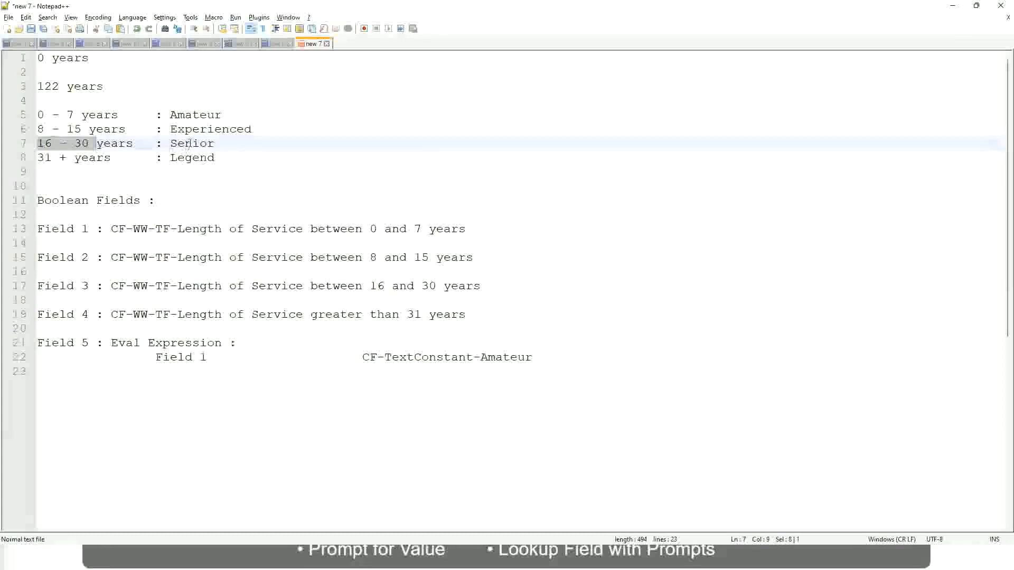
double_click(188, 144)
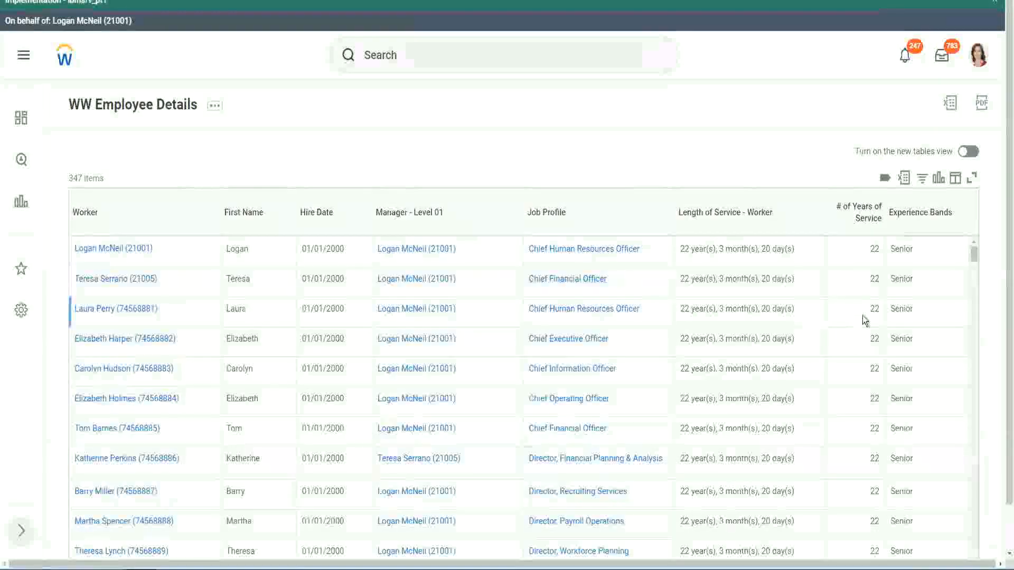
Step: Examine the report rows, comparing each worker's number of years of service with the Experience Bands value
scroll(871, 318, down, 2)
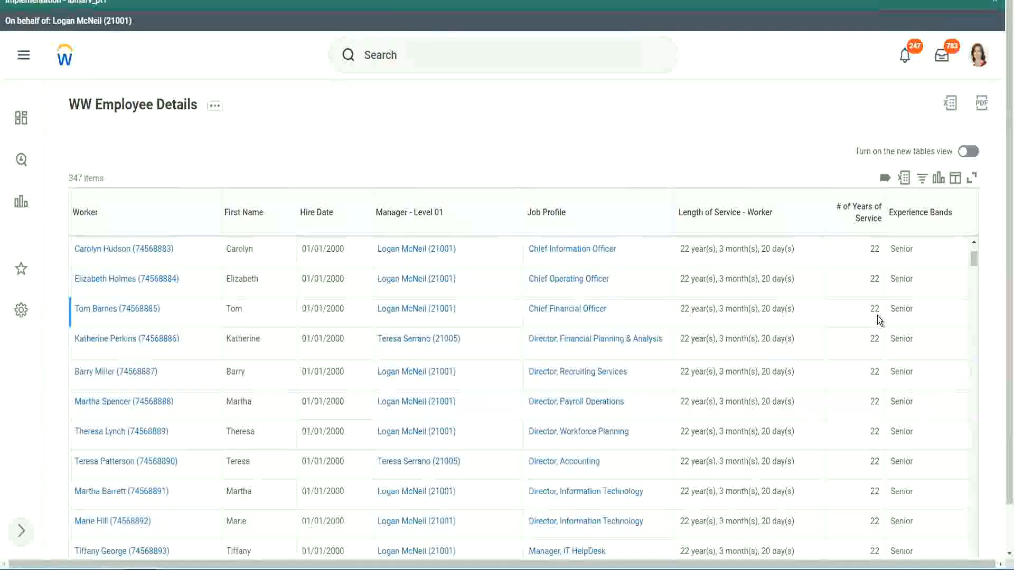
scroll(877, 322, down, 5)
scroll(886, 353, down, 5)
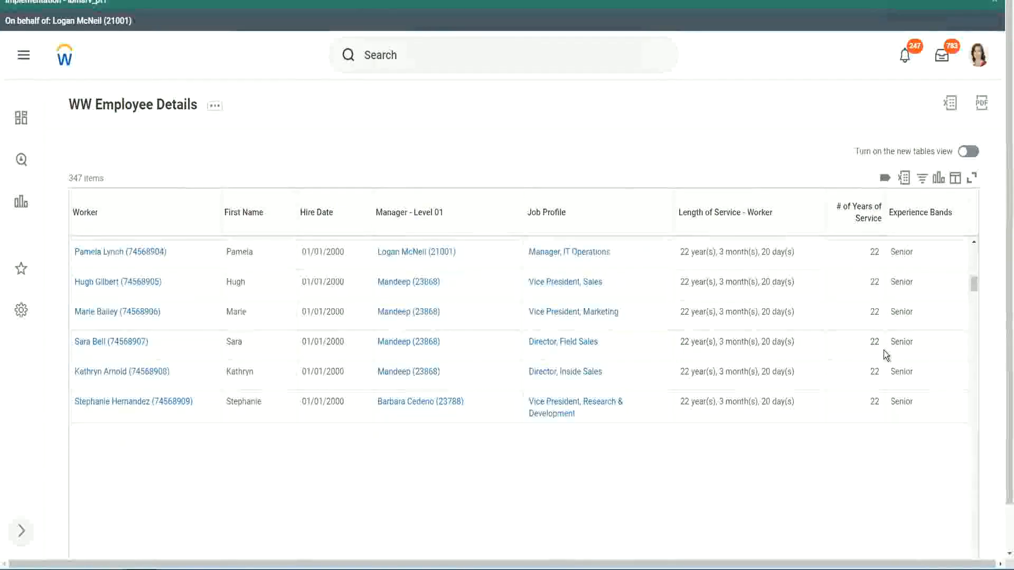
scroll(892, 367, down, 1)
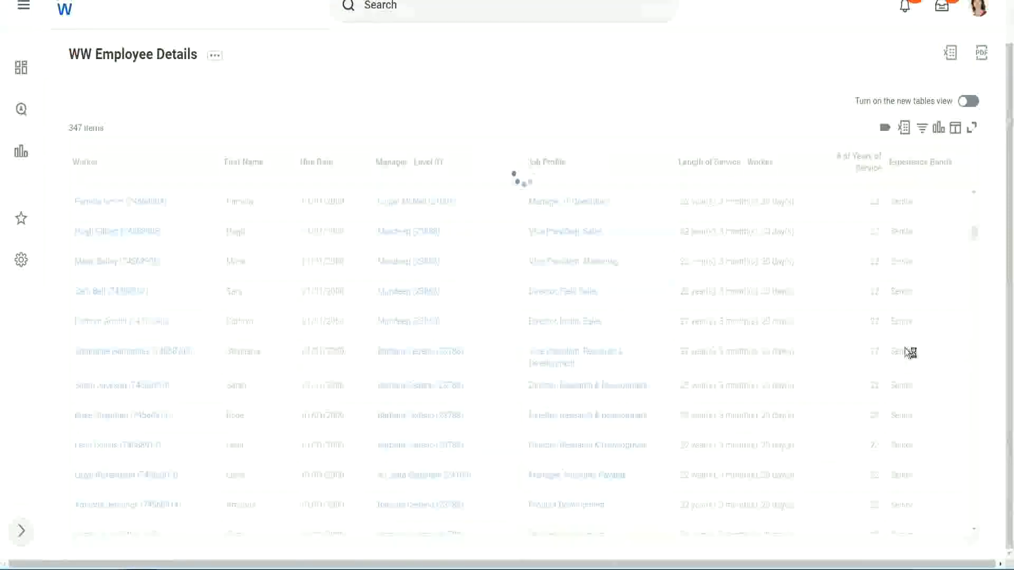
scroll(939, 300, down, 4)
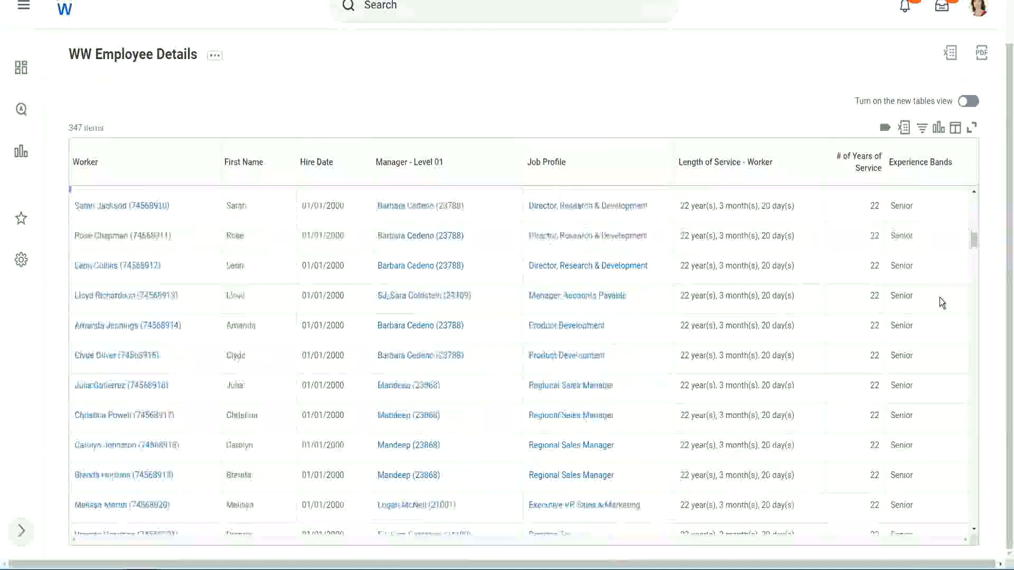
scroll(939, 297, down, 3)
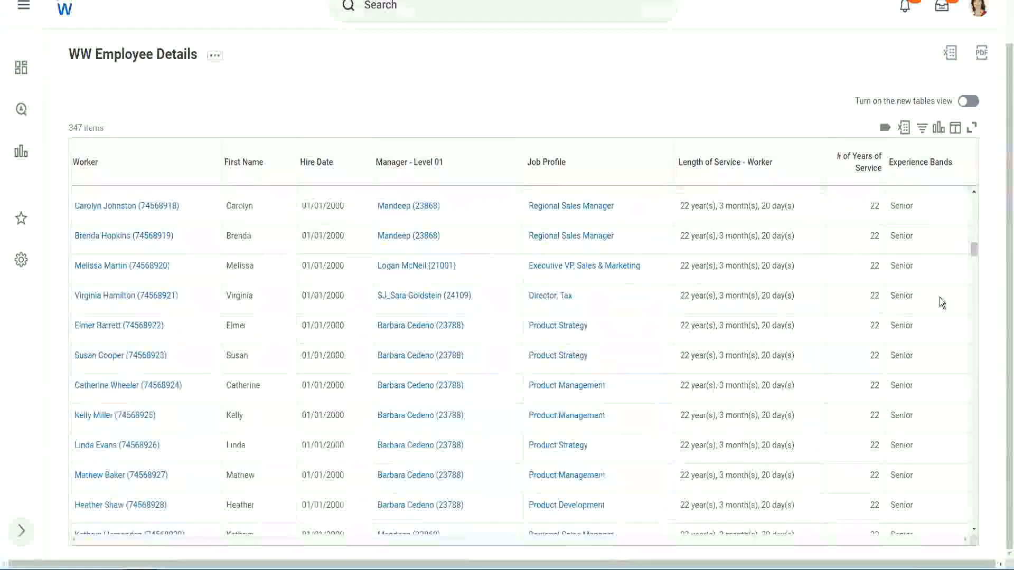
scroll(939, 297, down, 5)
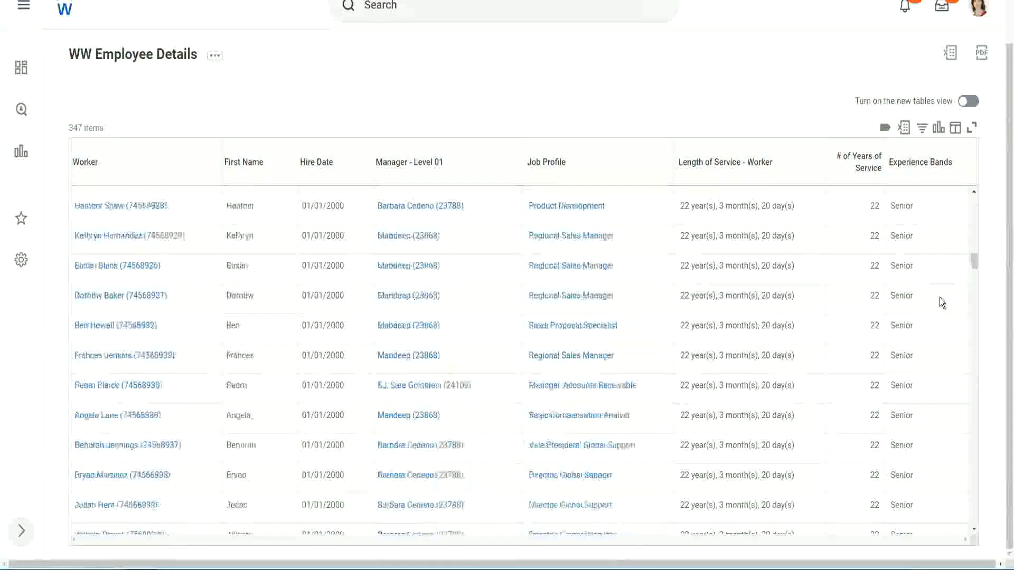
Step: Filter the Experience Bands column for values containing Amateur
click(921, 162)
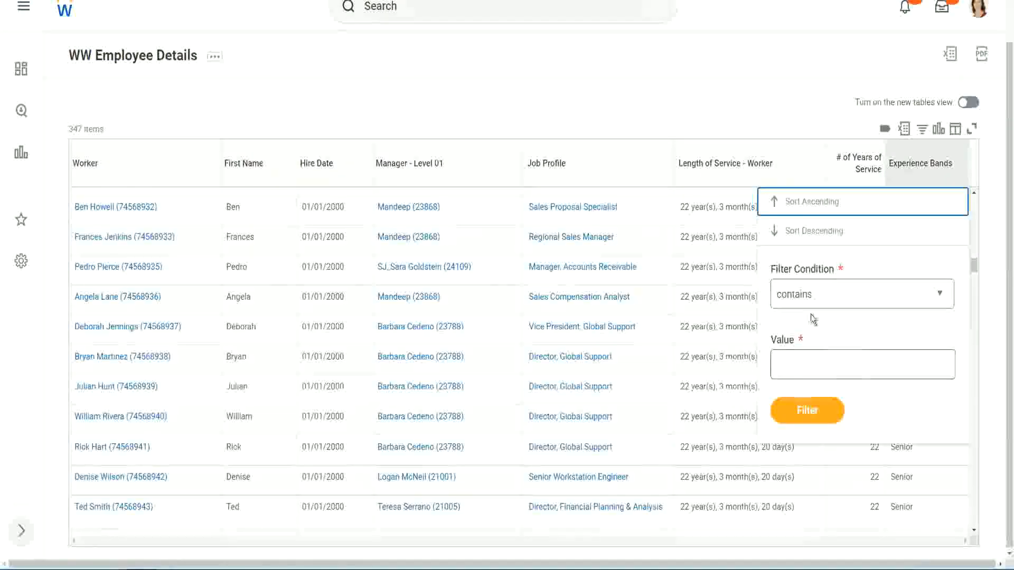
click(803, 355)
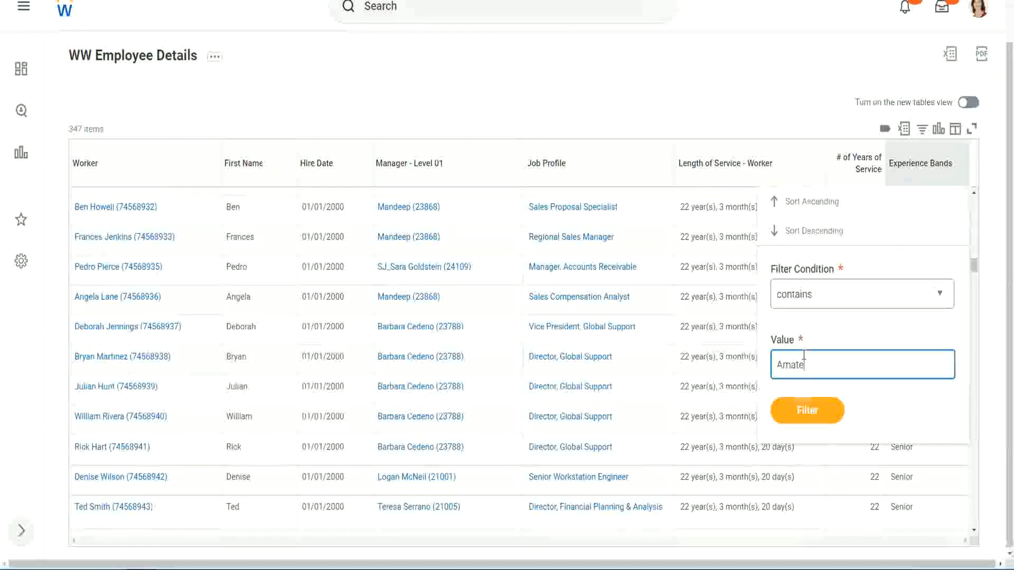
text(Amateur)
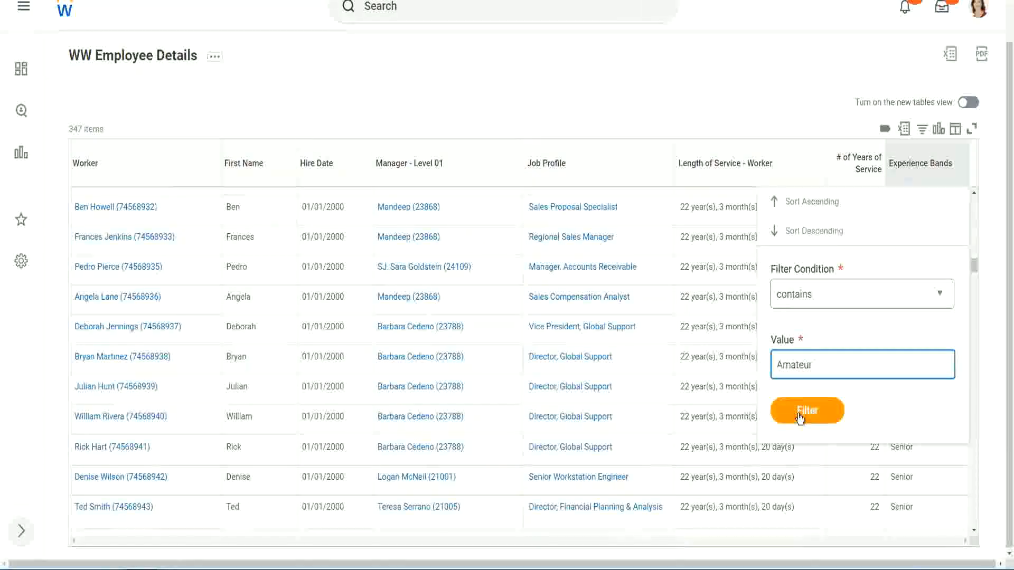
click(800, 417)
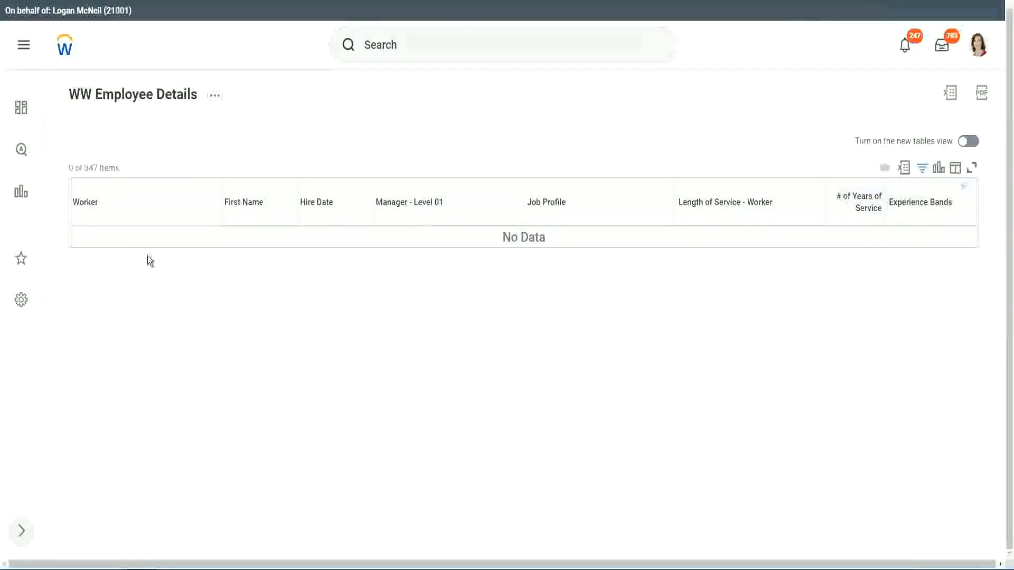
Step: Change the Experience Bands filter to show only workers in the Legend band
click(917, 203)
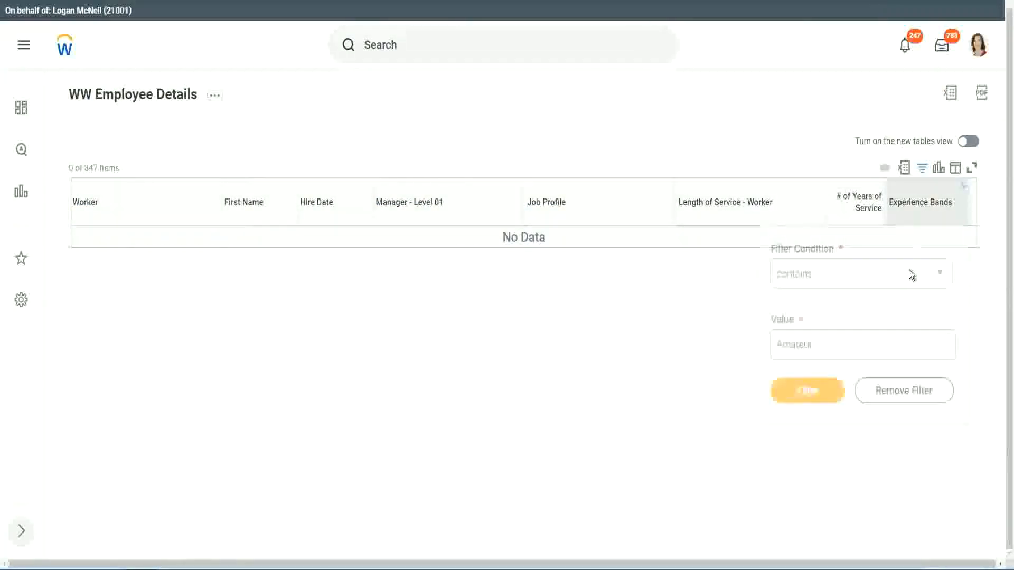
click(819, 343)
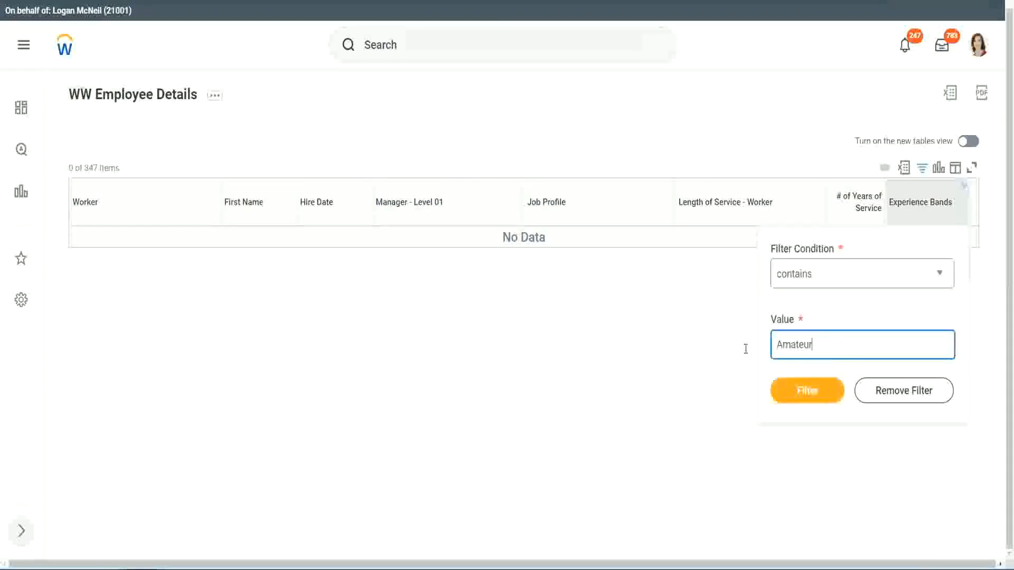
drag(745, 348, 726, 351)
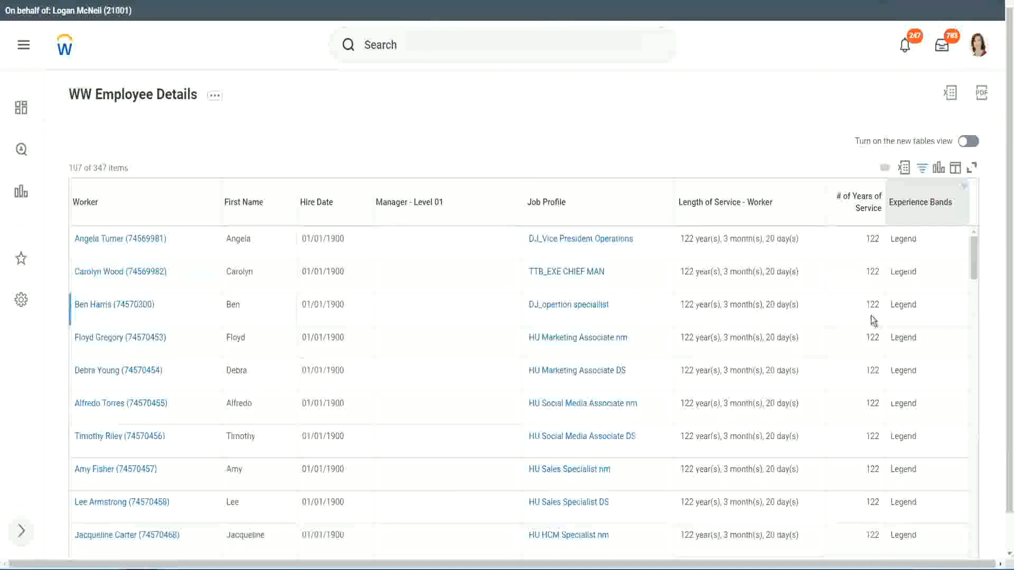
Step: Examine the filtered Legend rows, comparing hire dates and years of service with the band
scroll(871, 319, down, 15)
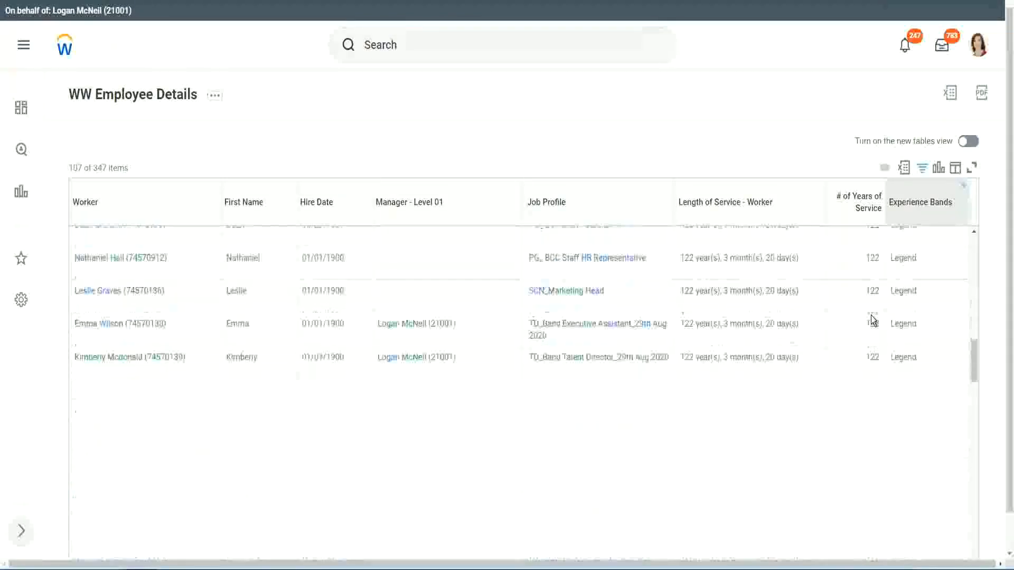
scroll(872, 320, down, 2)
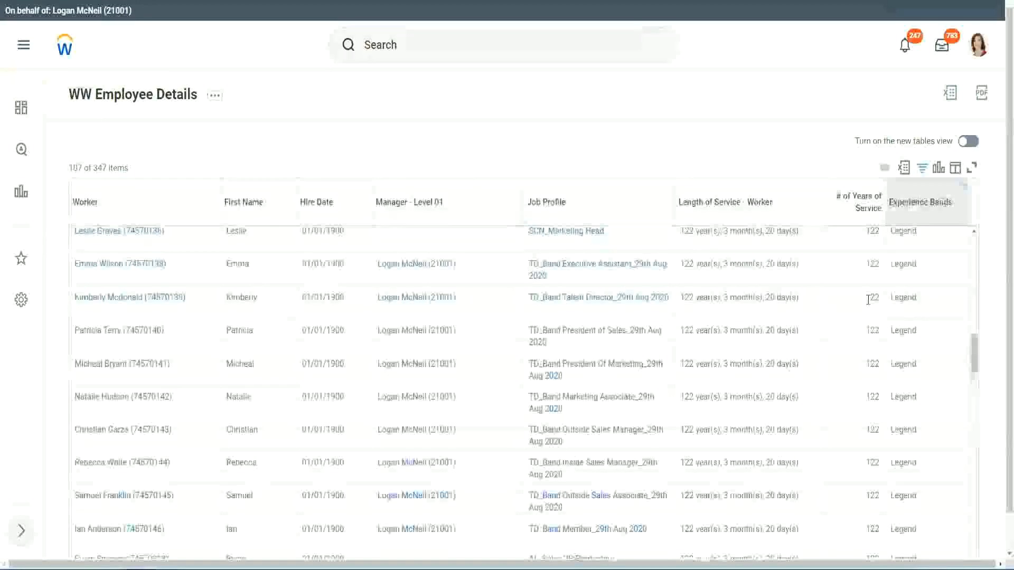
scroll(868, 299, down, 10)
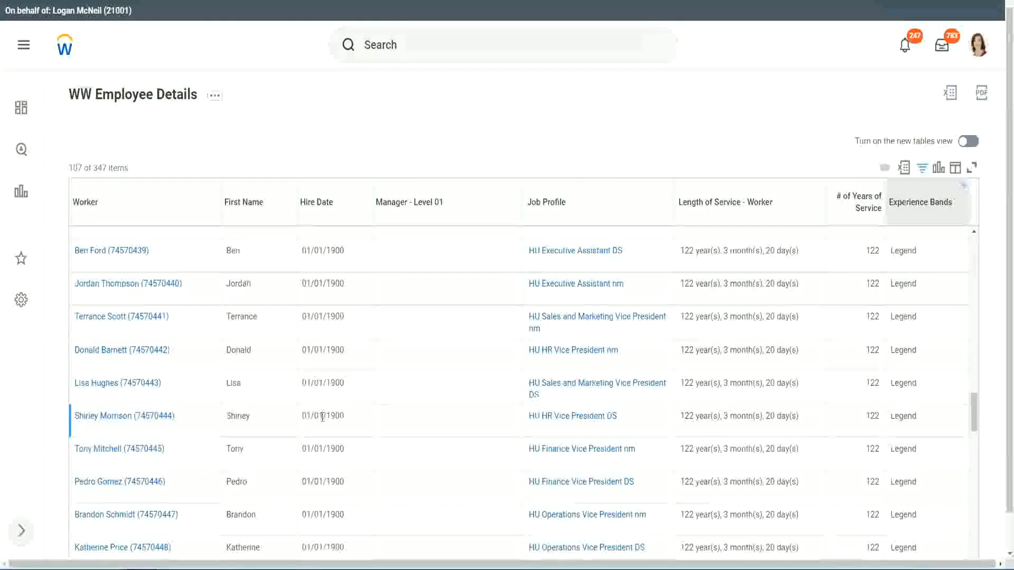
double_click(328, 412)
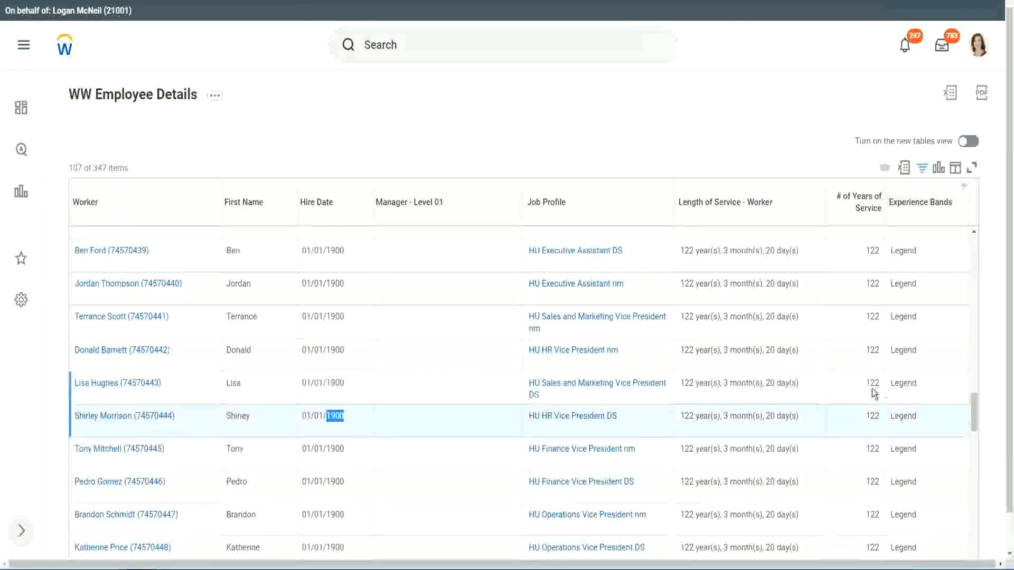
scroll(866, 402, down, 2)
scroll(862, 397, down, 5)
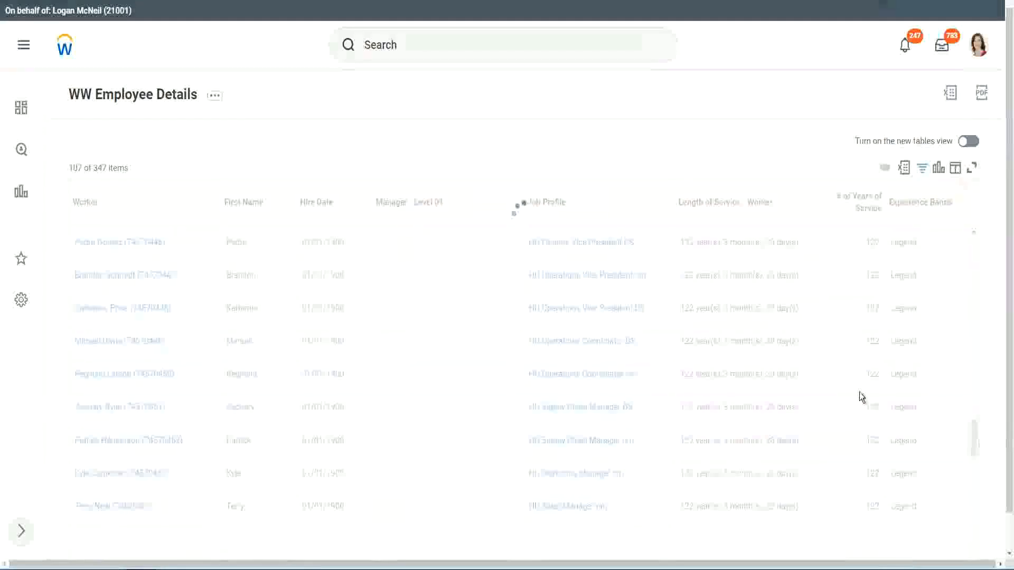
scroll(860, 392, down, 3)
scroll(859, 392, down, 10)
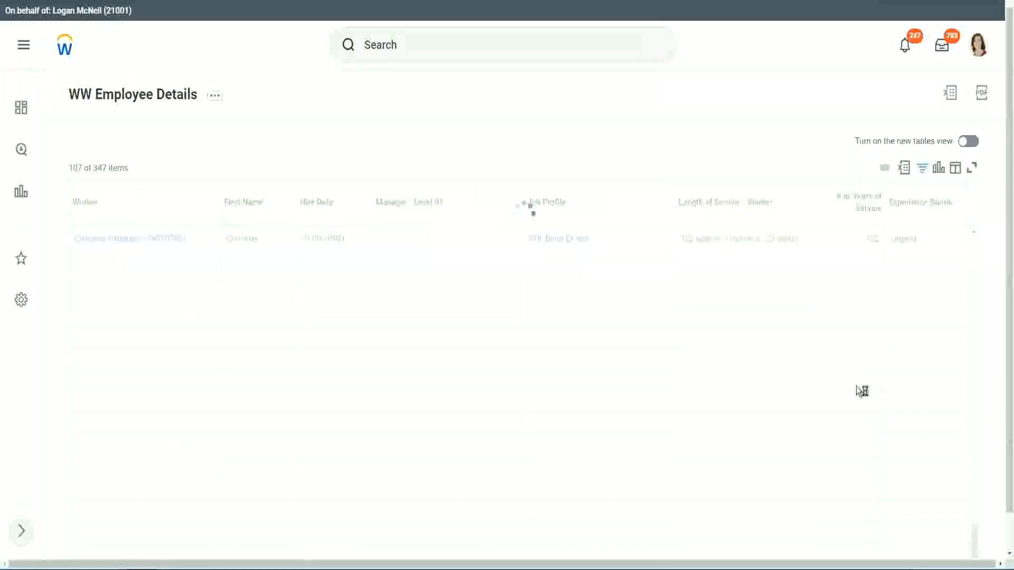
Step: Check the number of years of service for the Legend workers farther down the report
scroll(844, 347, down, 5)
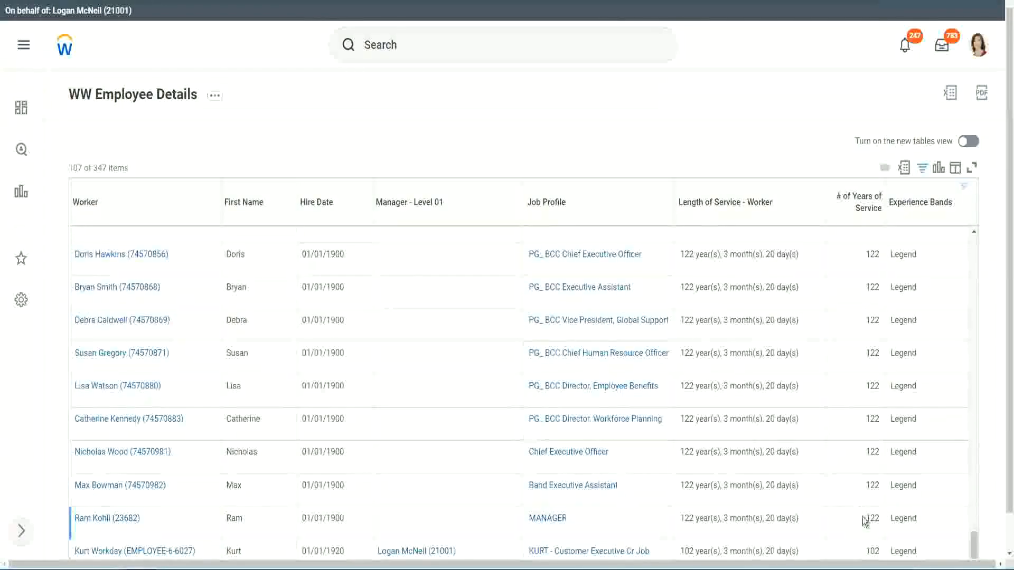
double_click(871, 550)
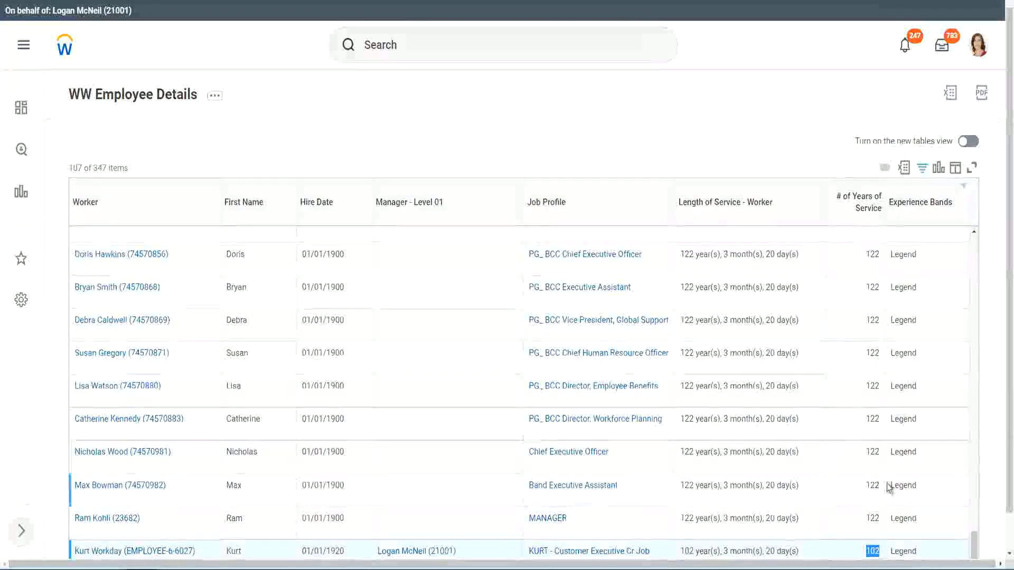
drag(872, 452, 880, 452)
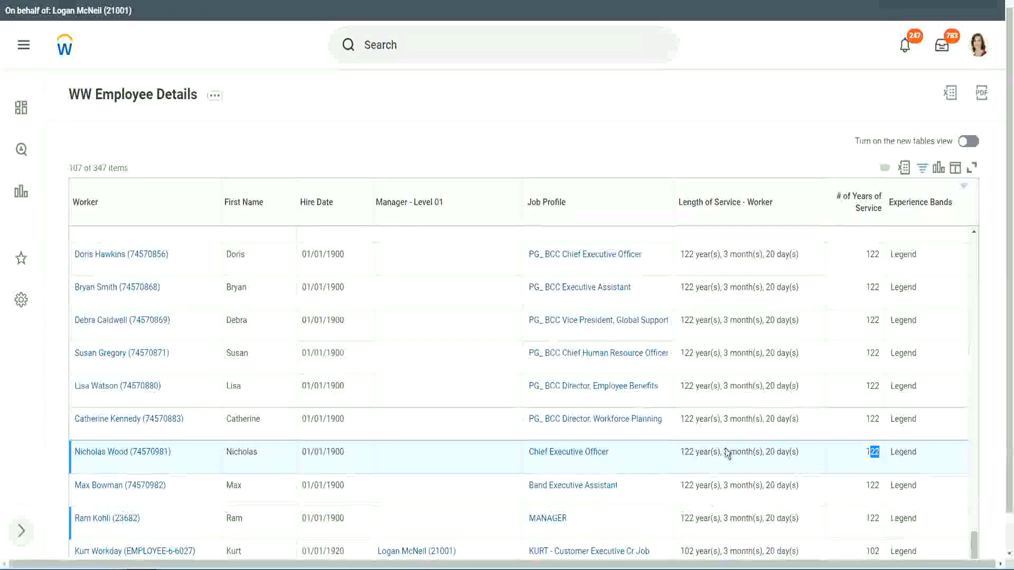
click(851, 421)
click(851, 420)
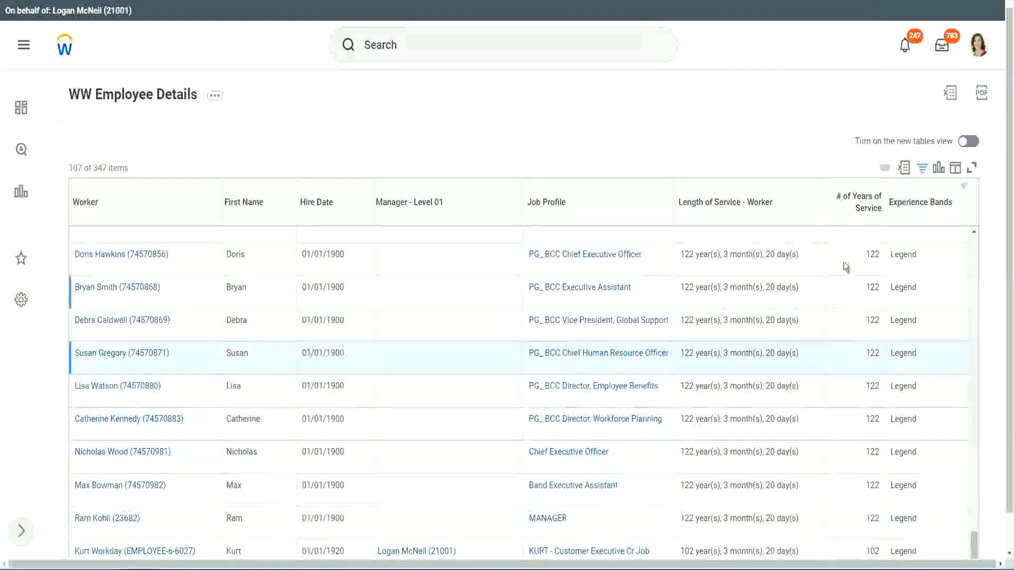
Step: Change the Experience Bands filter to show only rows containing Experienced
click(926, 208)
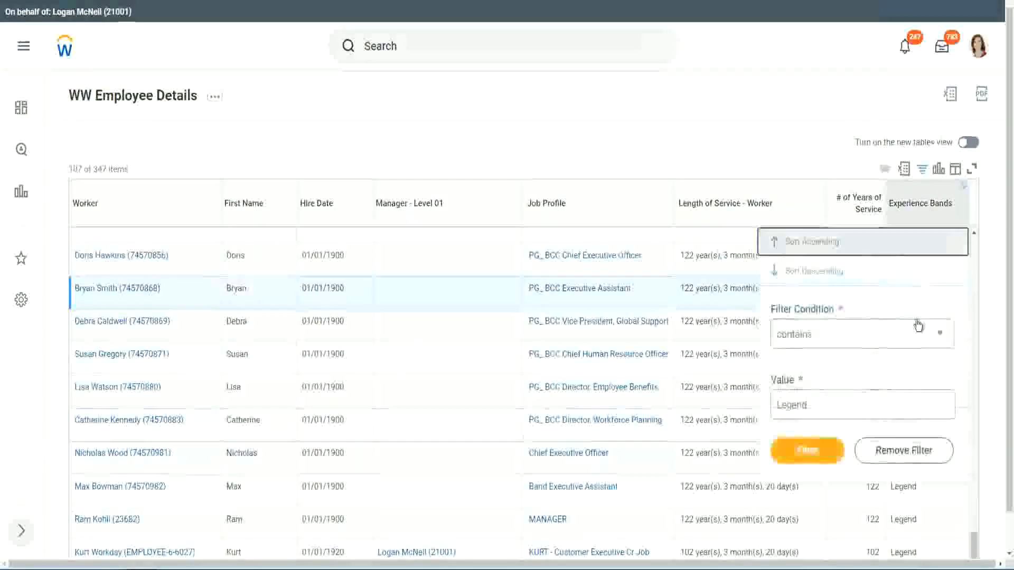
click(830, 404)
drag(830, 404, 698, 407)
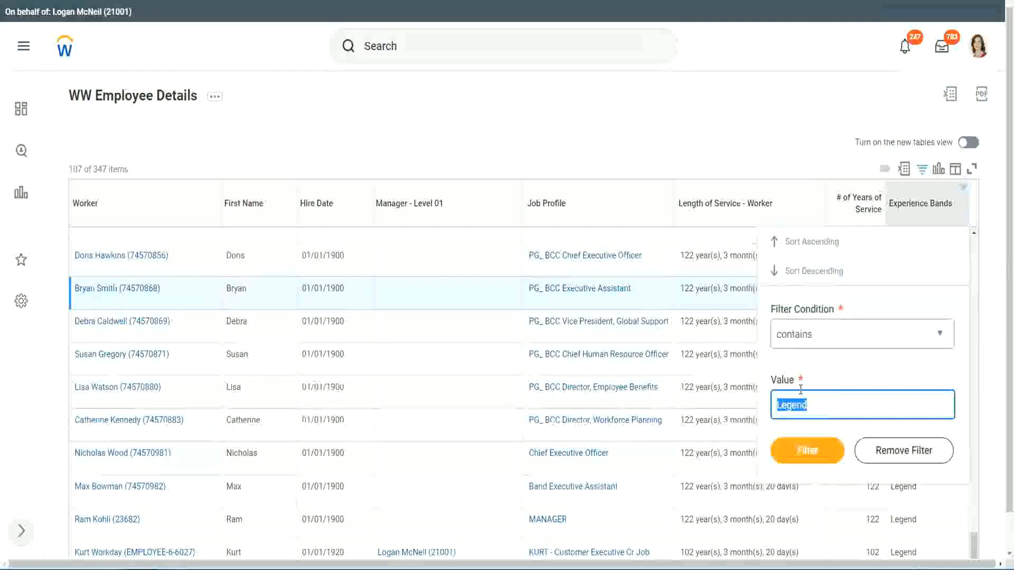
text(Ex)
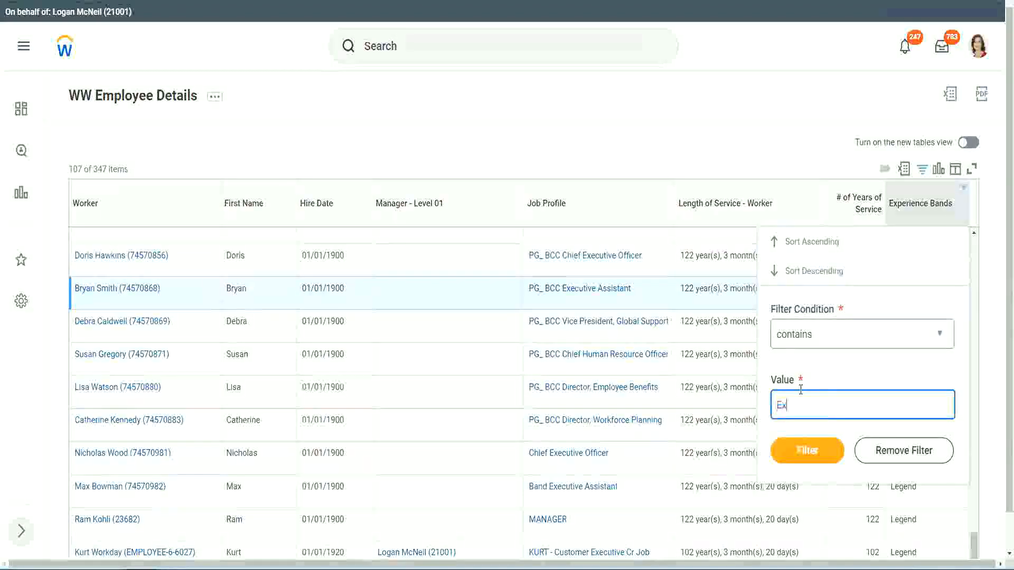
text(per)
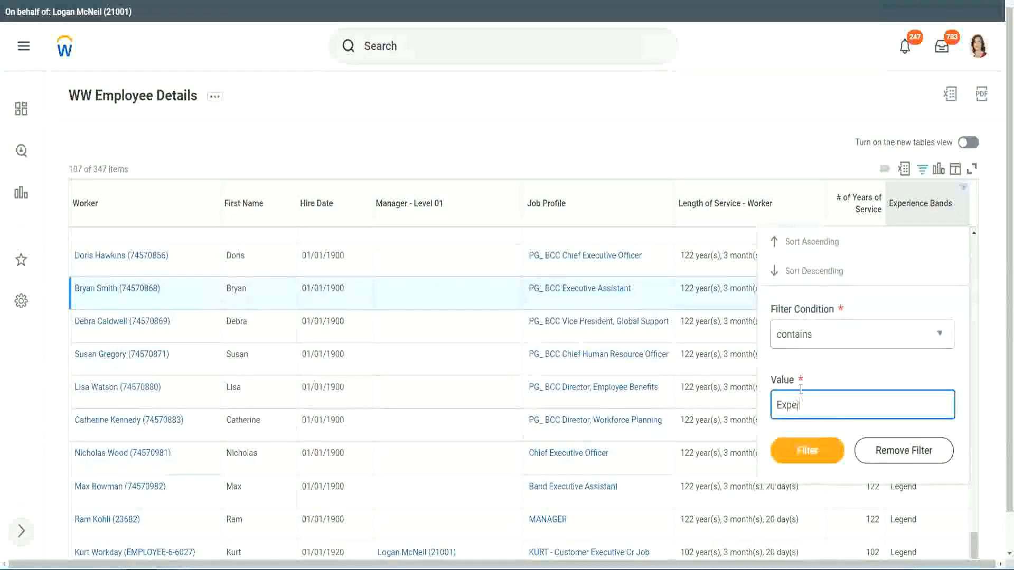
text(ienced)
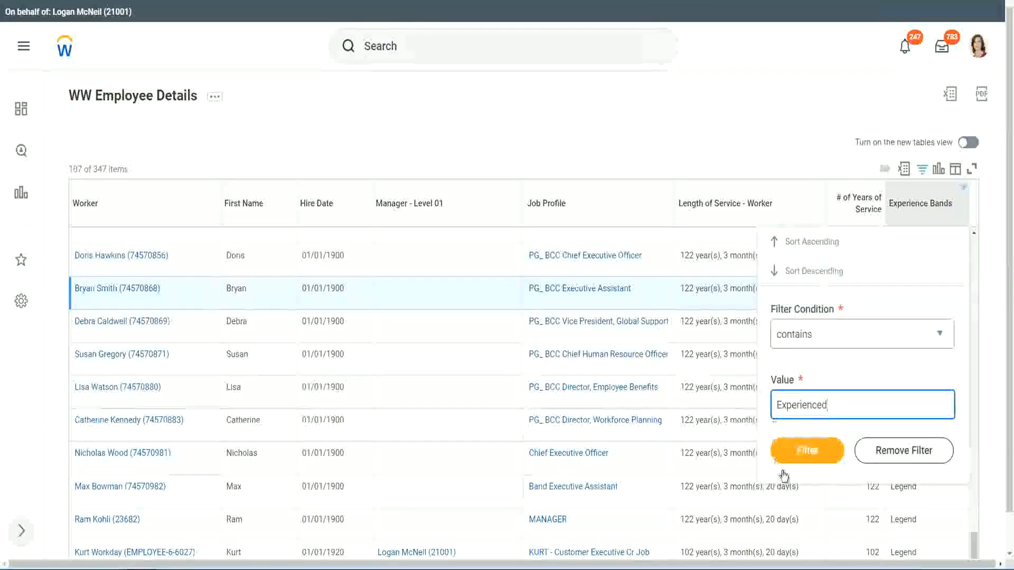
click(812, 449)
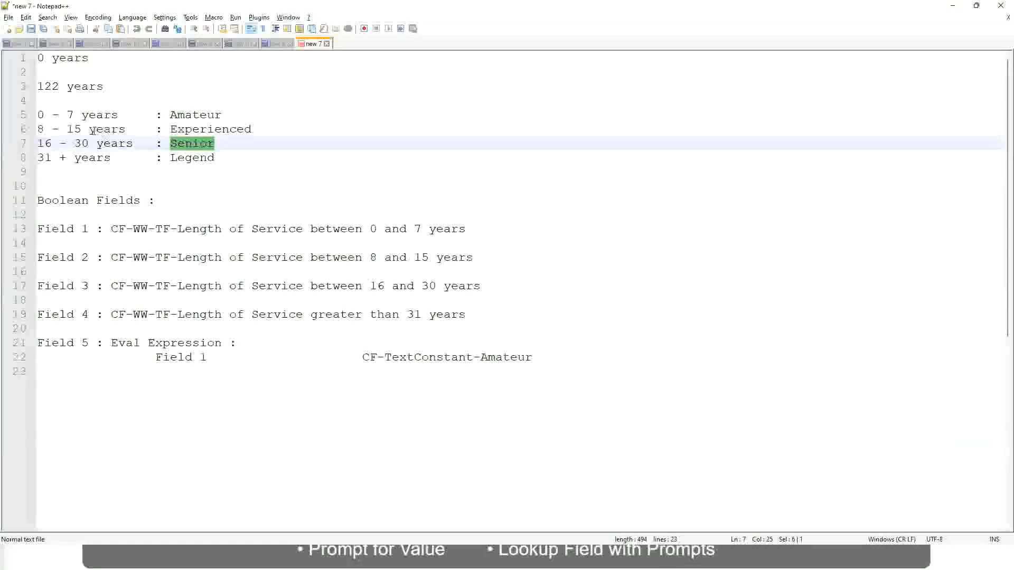
Step: Switch to the Notepad++ notes and review the year range defined for the Experienced band
click(54, 130)
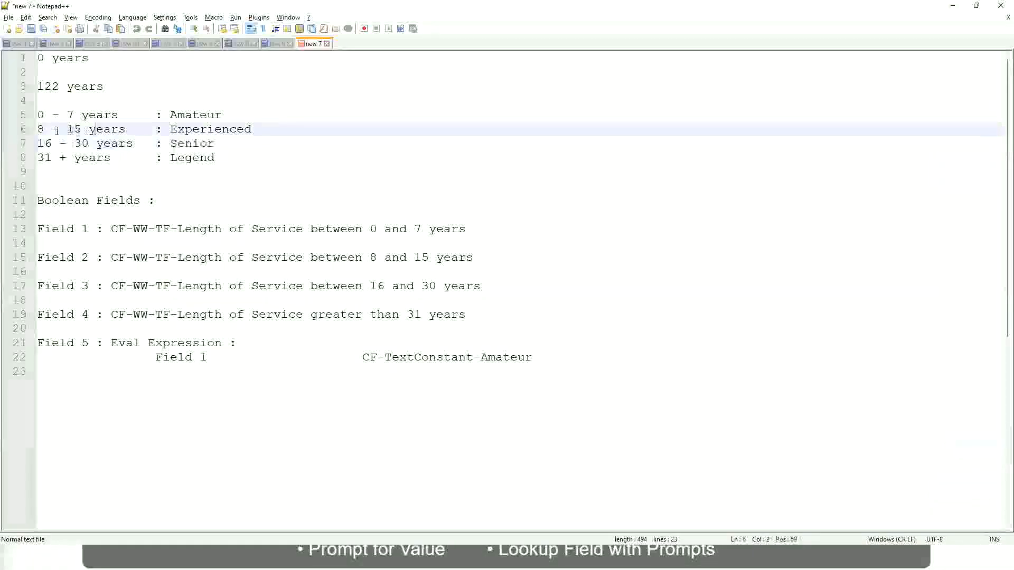
drag(46, 129, 79, 130)
click(86, 129)
click(117, 130)
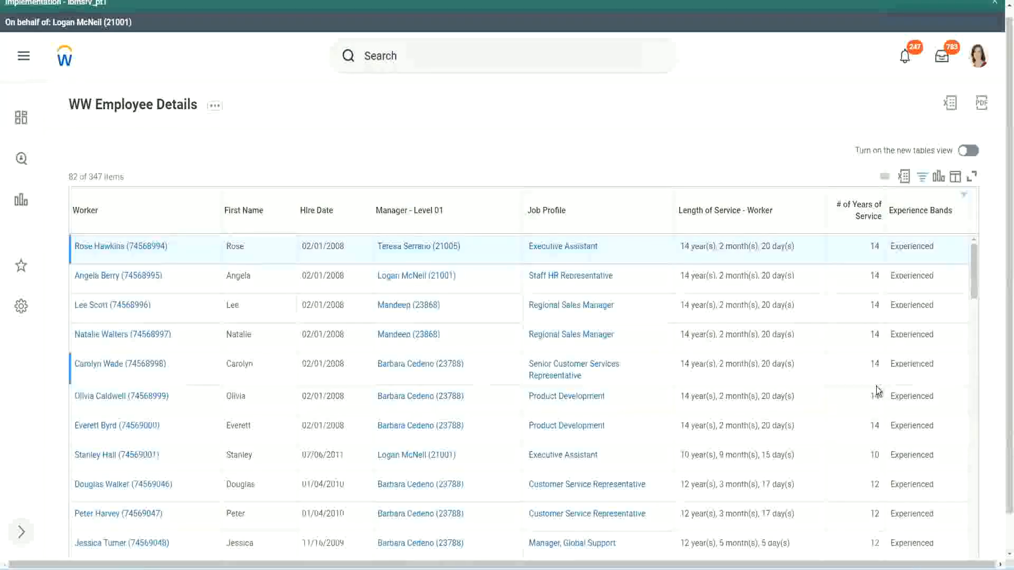
Step: Return to the Workday report and compare the filtered workers' years of service with the Experienced band
scroll(876, 390, down, 3)
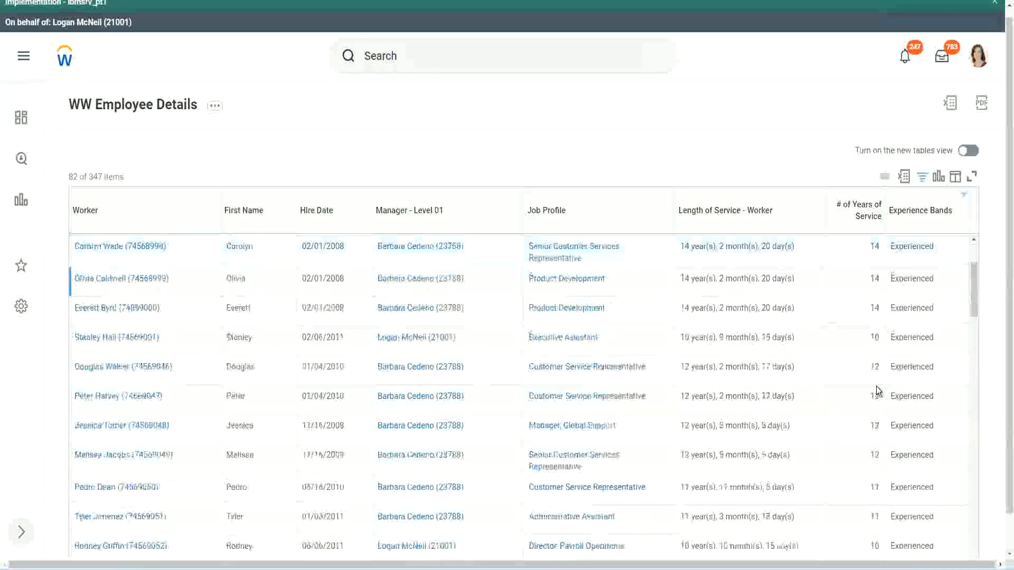
scroll(876, 391, down, 3)
drag(868, 278, 896, 288)
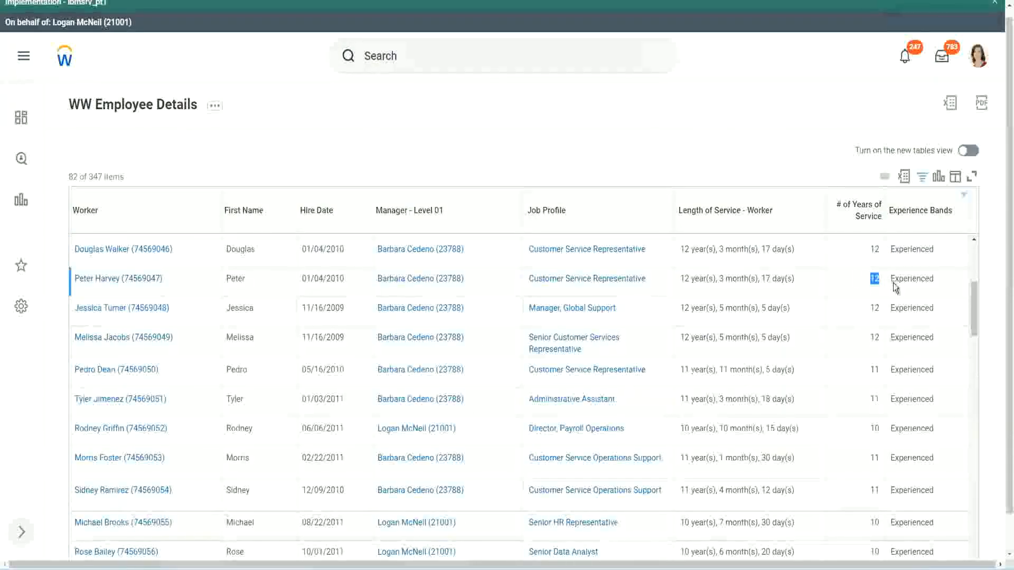
double_click(901, 278)
scroll(871, 370, down, 3)
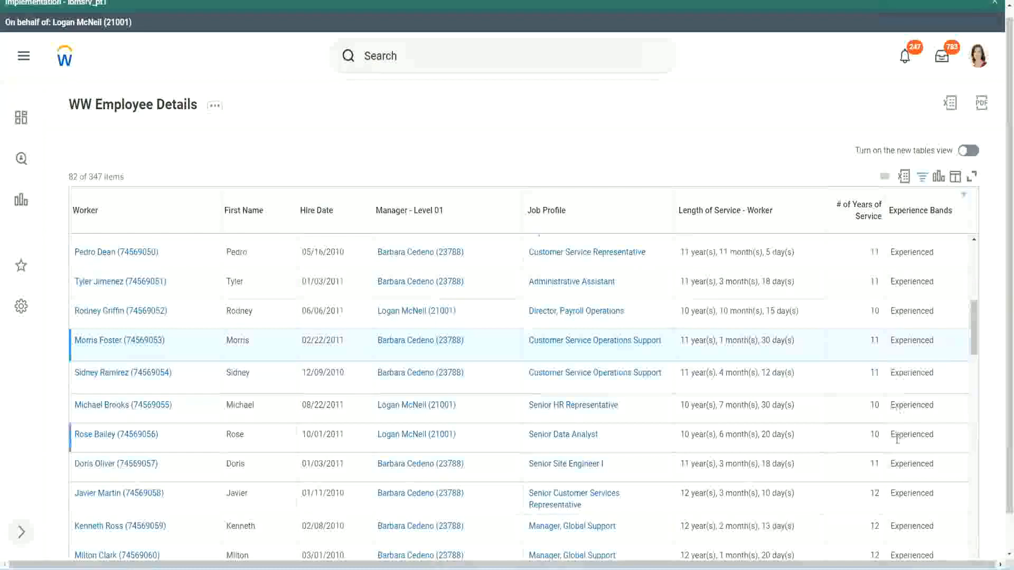
scroll(897, 438, down, 5)
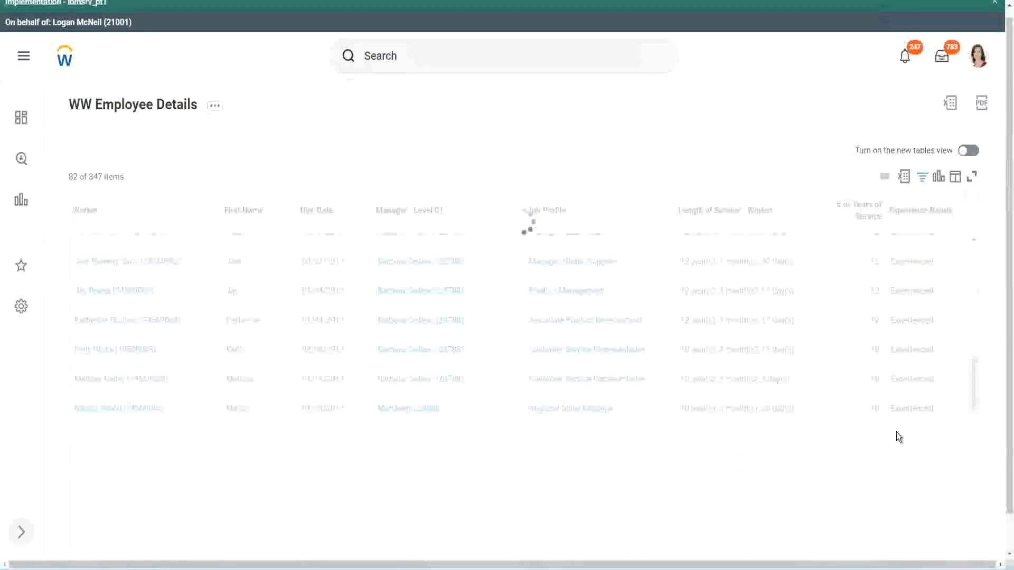